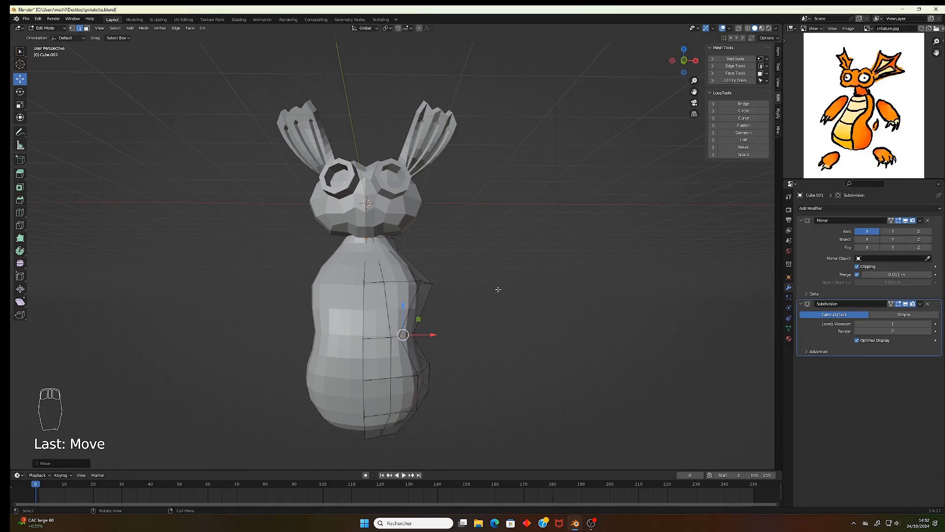
Switch to face selection and select a face on the front of the body.
middle_click_drag(474, 325, 118, 277)
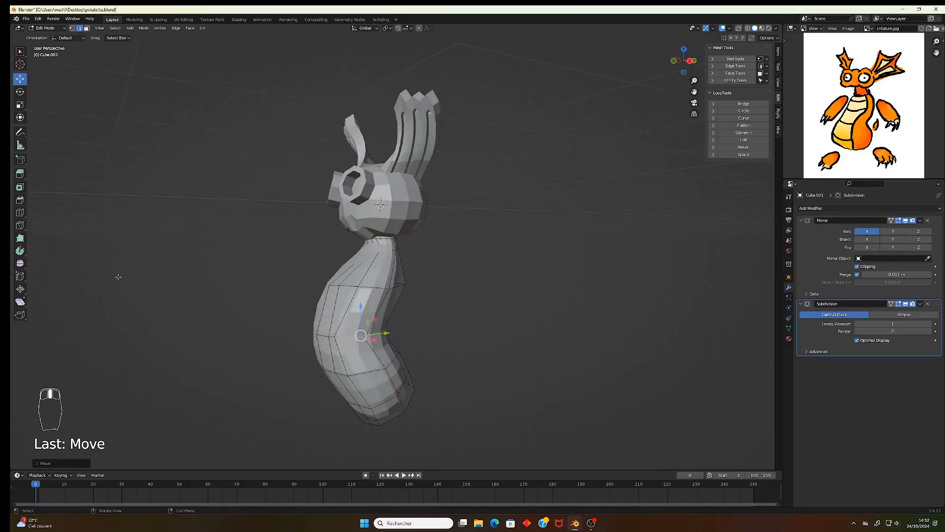
left_click(87, 28)
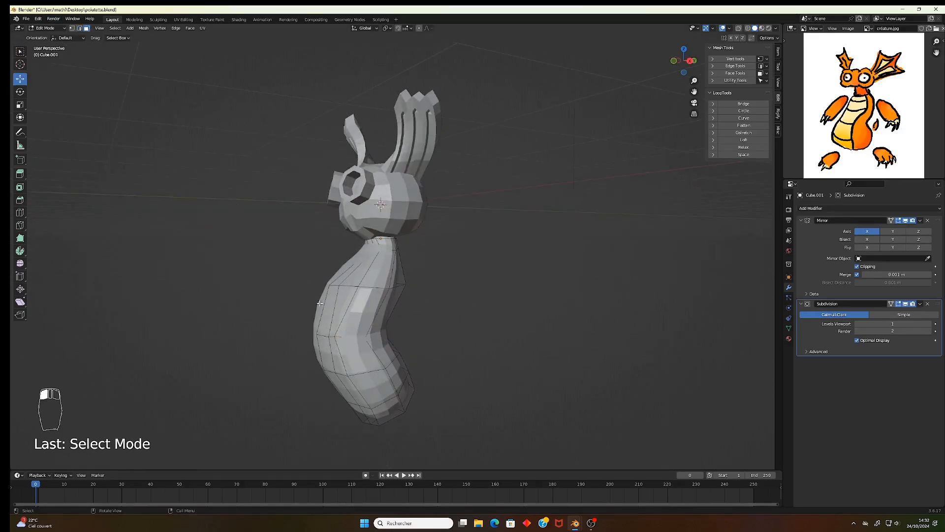
left_click(326, 352)
middle_click_drag(326, 352, 370, 347)
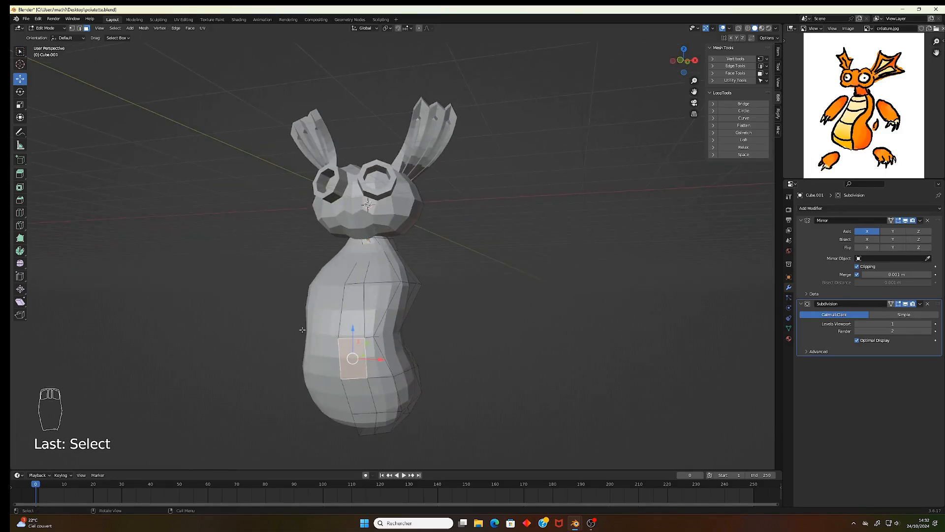
Return to Object Mode and apply the body's Mirror modifier.
left_click(45, 28)
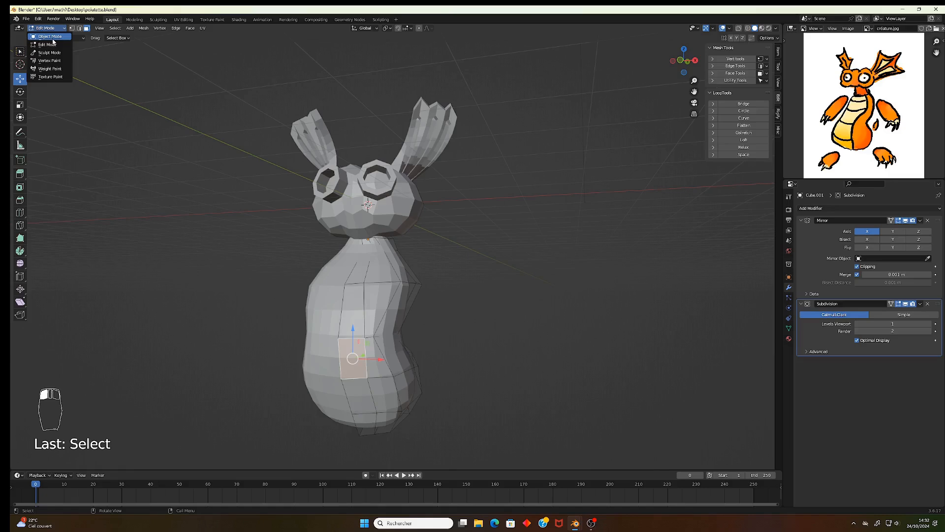
left_click(46, 37)
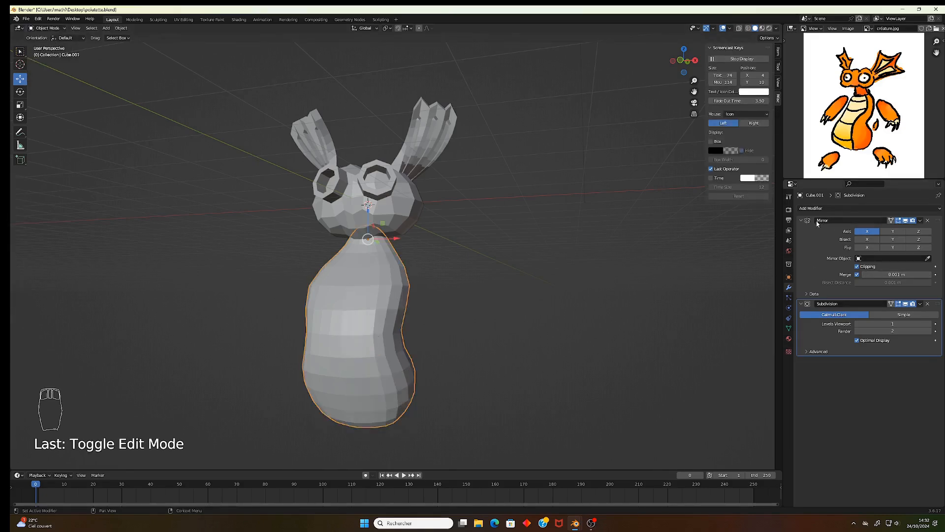
left_click(920, 221)
left_click(920, 221)
left_click(914, 231)
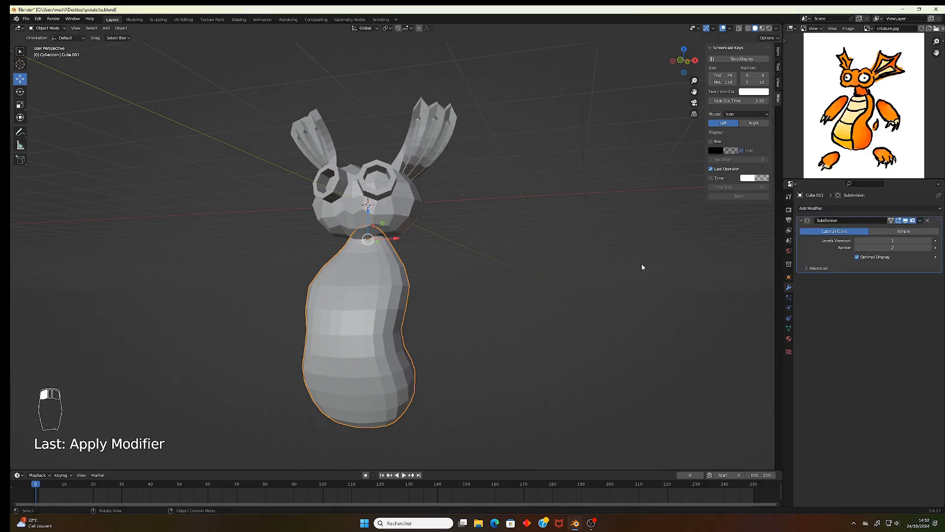
In Edit Mode, select all faces of the body's lower half, front and back, using wireframe display, then restore solid shading.
left_click(62, 28)
left_click(55, 47)
scroll(373, 164, "down", 4)
middle_click_drag(389, 210, 408, 214)
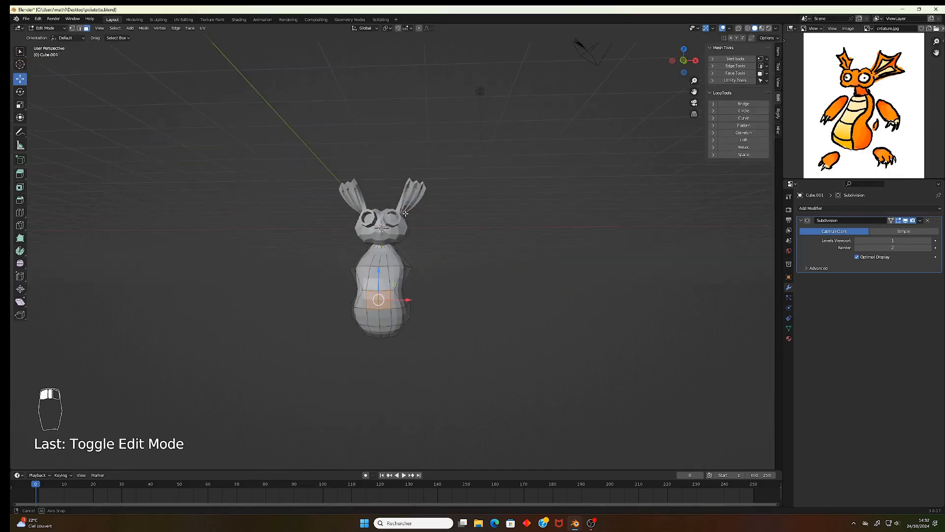
scroll(424, 256, "up", 2)
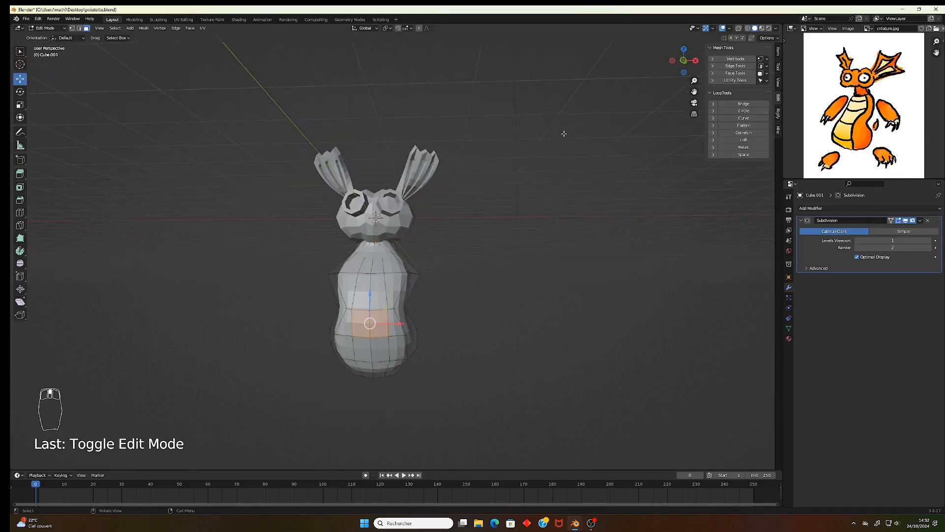
left_click(748, 29)
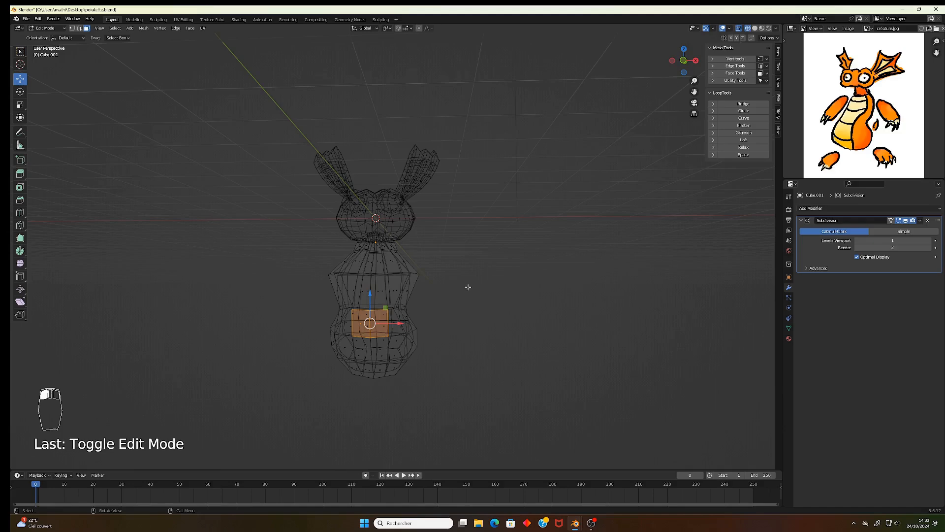
key("b")
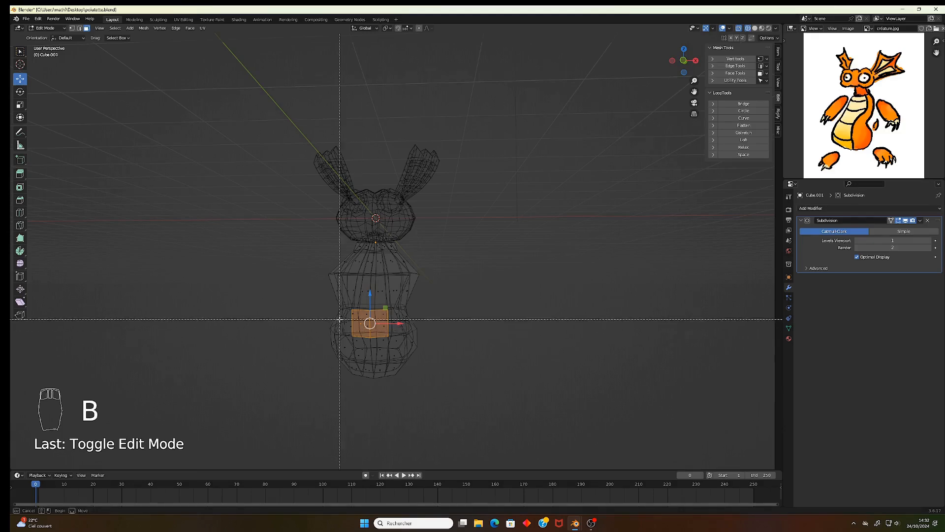
left_click_drag(310, 305, 442, 376)
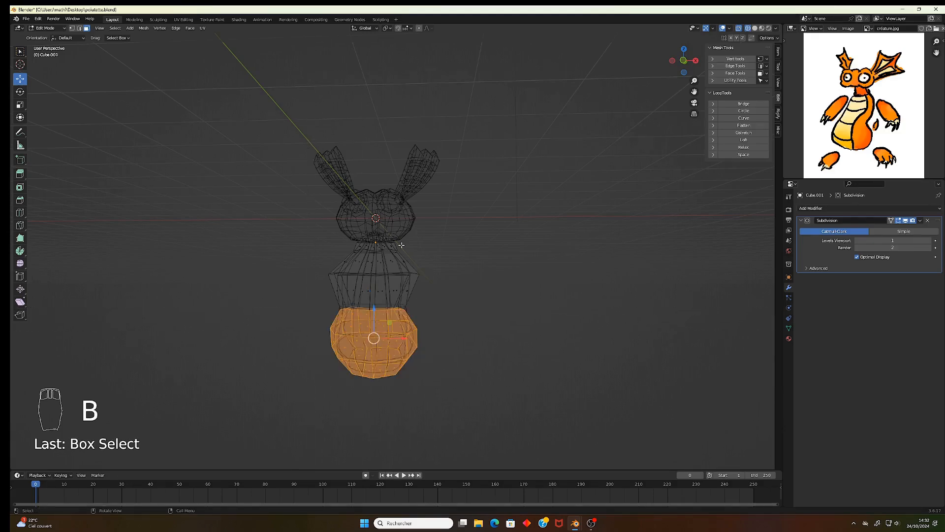
left_click(755, 28)
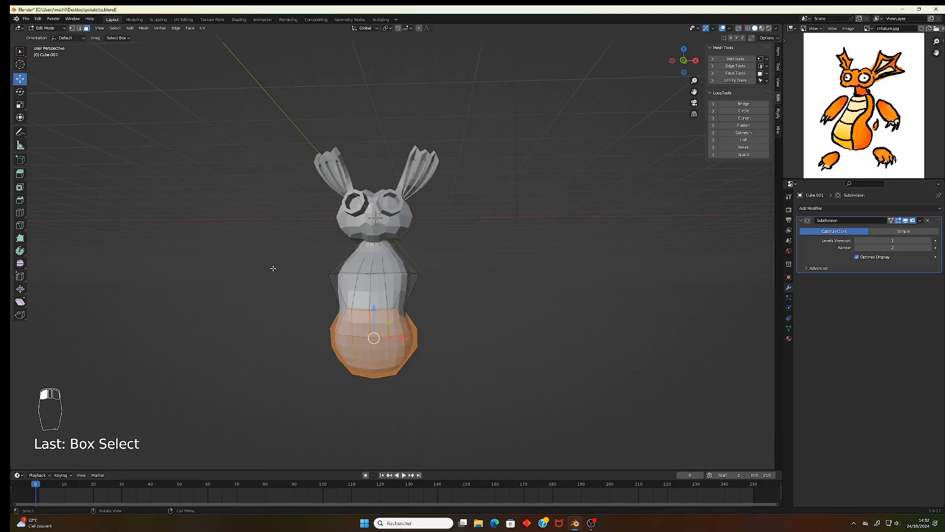
Round the selected lower half of the body with the To Sphere transform.
left_click(143, 28)
mouse_move(159, 47)
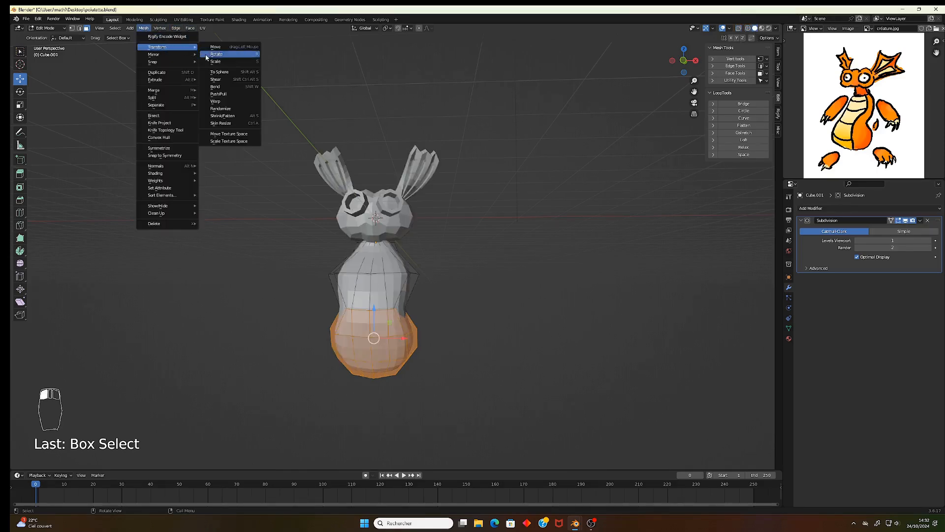
left_click(213, 72)
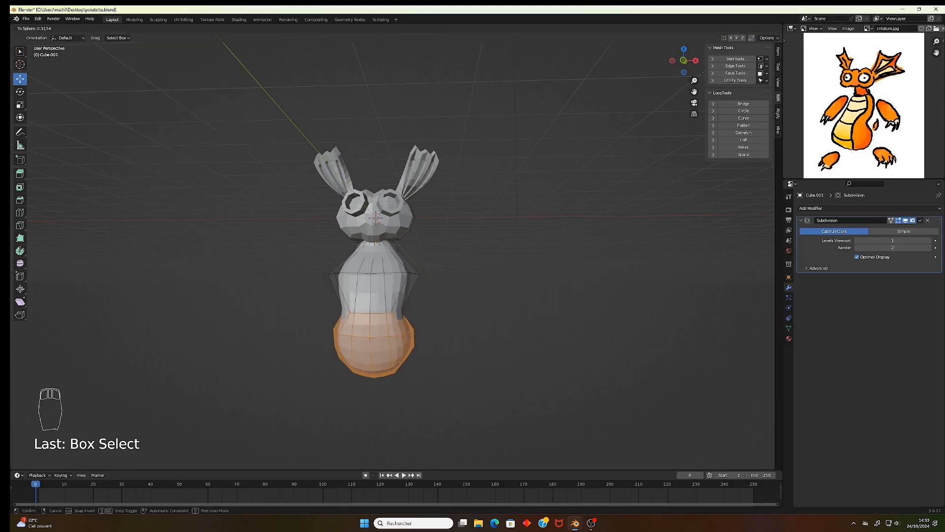
left_click(652, 90)
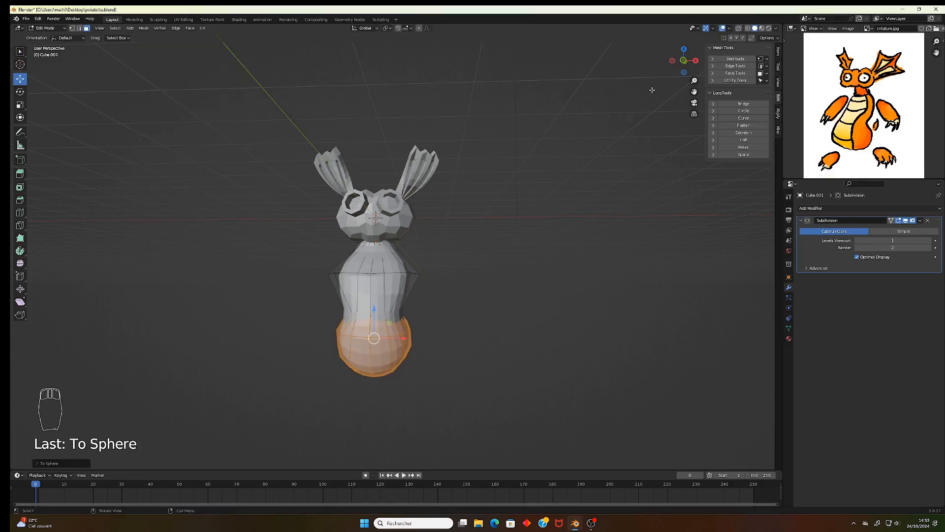
Scale the rounded lower body up by about 1.12 and move it down to lengthen the torso.
left_click_drag(374, 308, 374, 299)
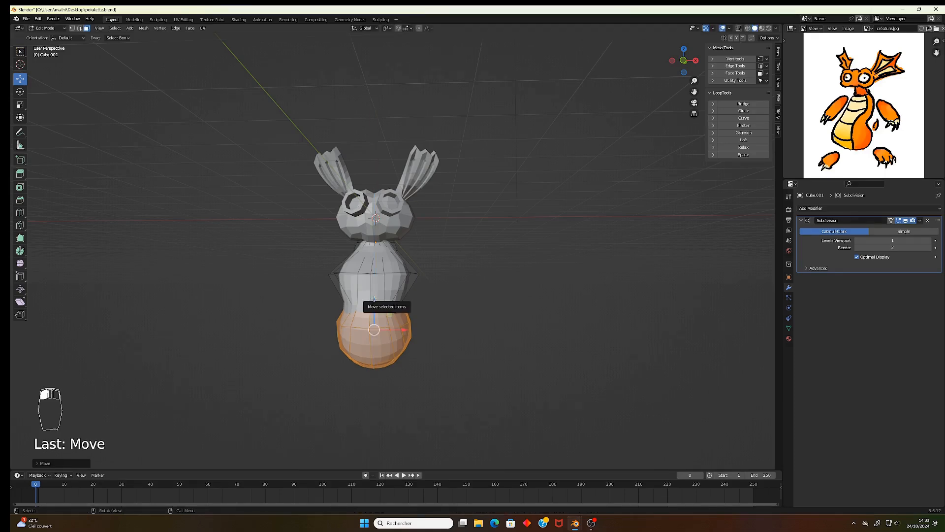
key("s")
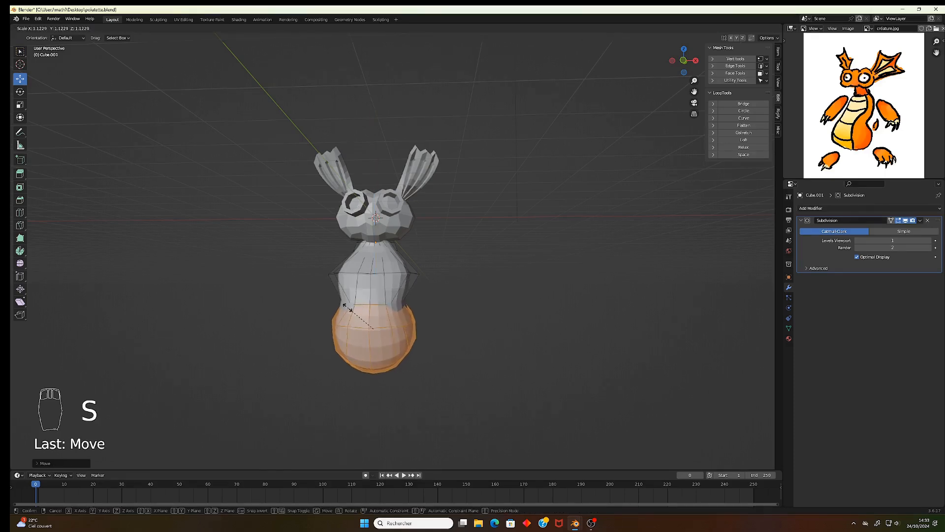
left_click(344, 307)
left_click_drag(373, 300, 372, 329)
middle_click_drag(433, 332, 424, 332)
left_click_drag(373, 331, 372, 349)
Add a loop cut around the middle of the torso and move it forward along Y to curve the body.
middle_click_drag(432, 342, 396, 326)
key("ctrl+r")
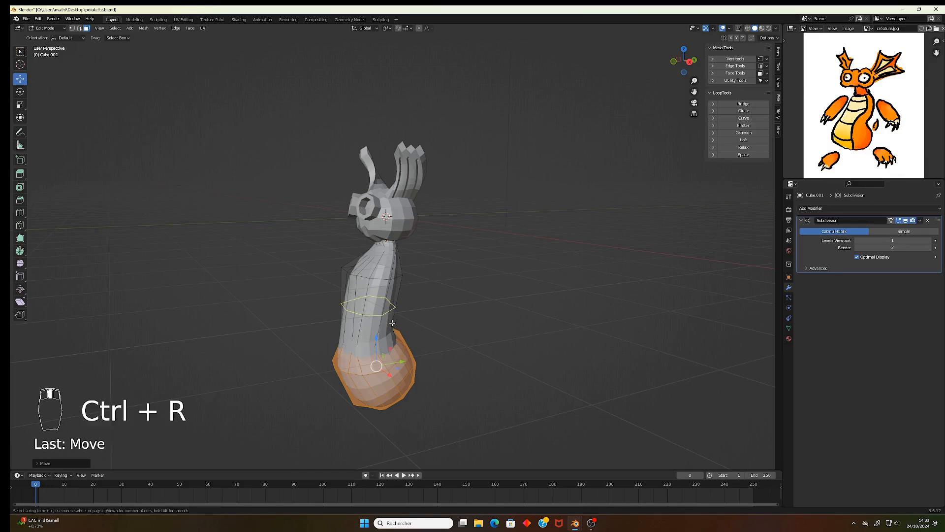
left_click(392, 322)
left_click(385, 306)
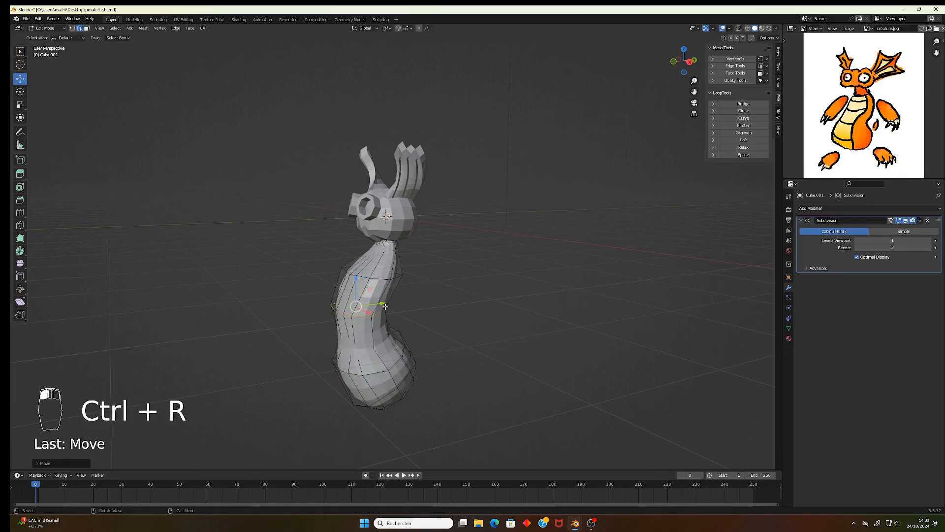
middle_click_drag(385, 306, 308, 300)
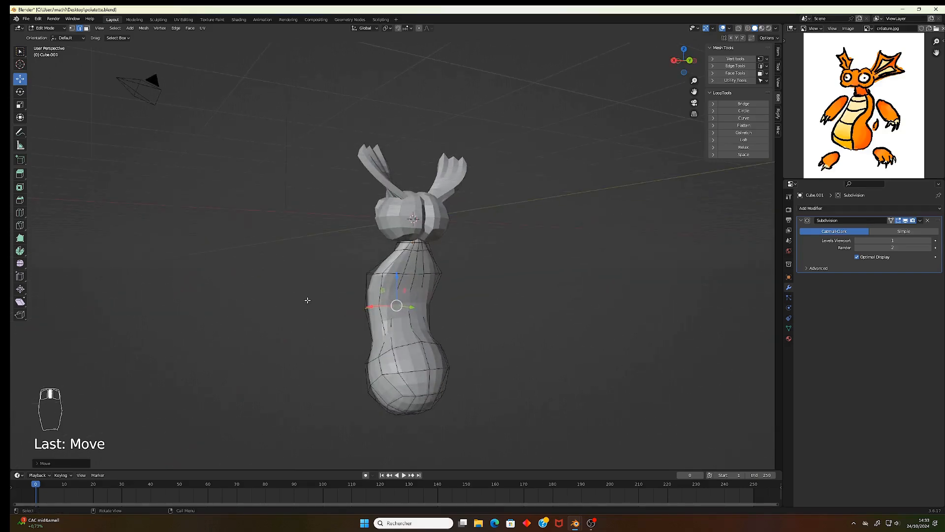
Select the edge loop around the upper torso below the neck and move it slightly backward along Y.
left_click(412, 273)
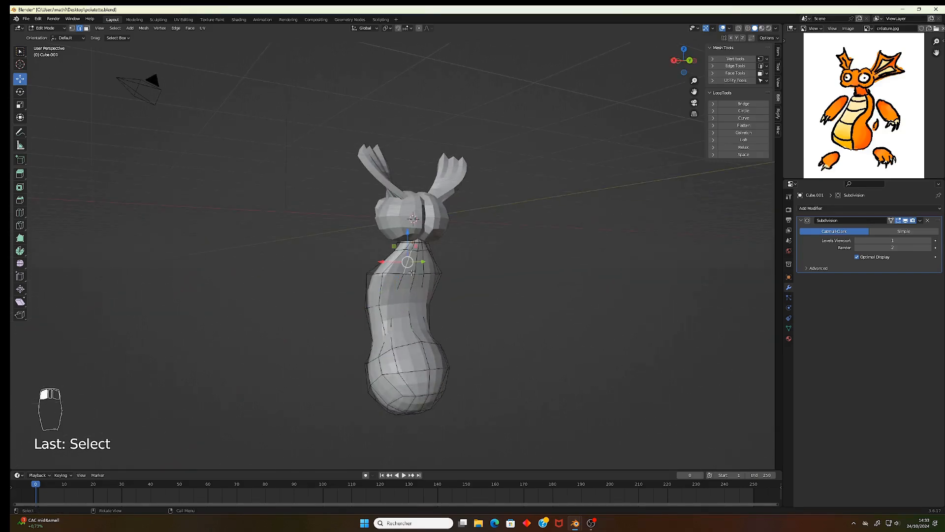
left_click(411, 272, "alt")
left_click_drag(430, 277, 442, 276)
middle_click_drag(441, 278, 488, 327)
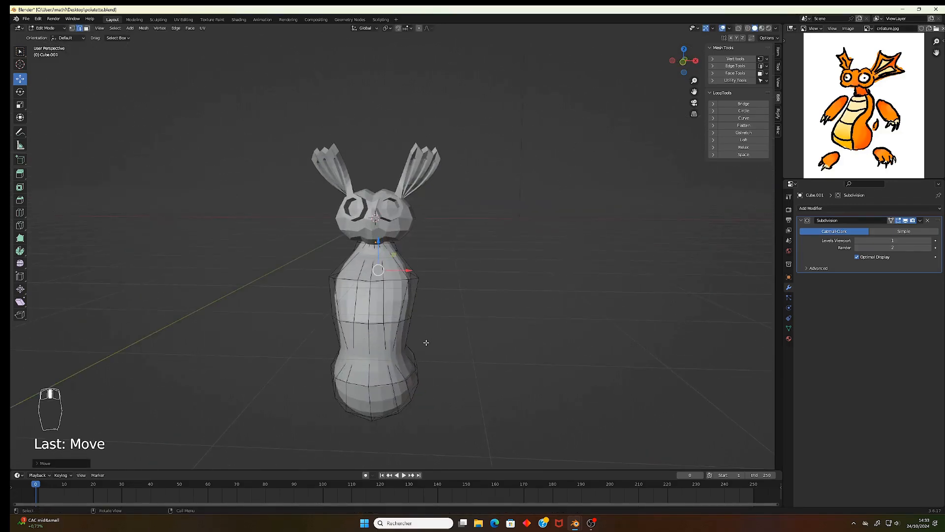
middle_click_drag(426, 342, 436, 341)
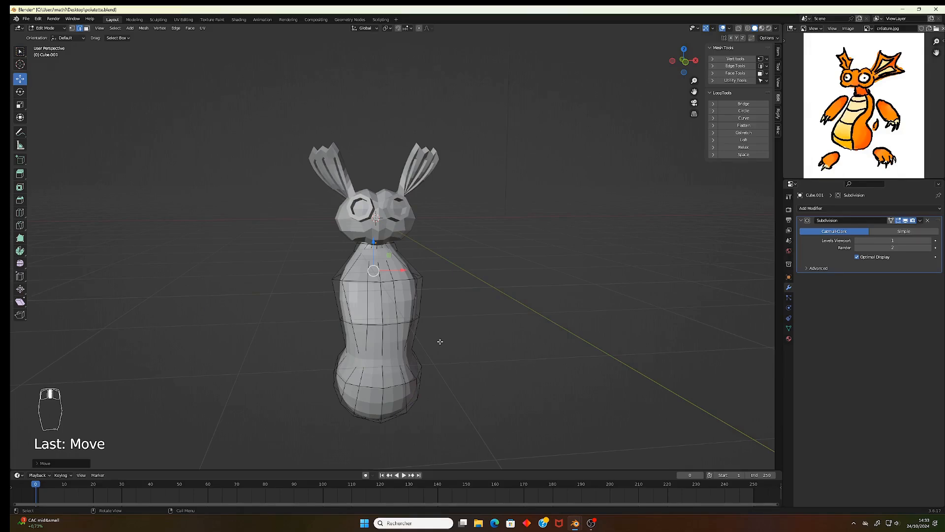
middle_click_drag(440, 341, 437, 341)
Show the model in front orthographic view with wireframe shading.
key("KP_1")
key("KP_5")
key("KP_5")
key("KP_5")
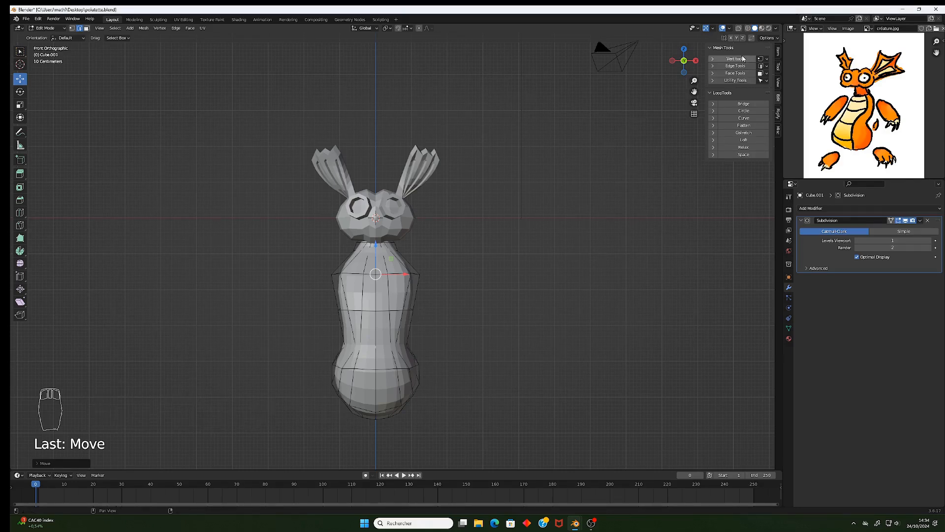
left_click(748, 28)
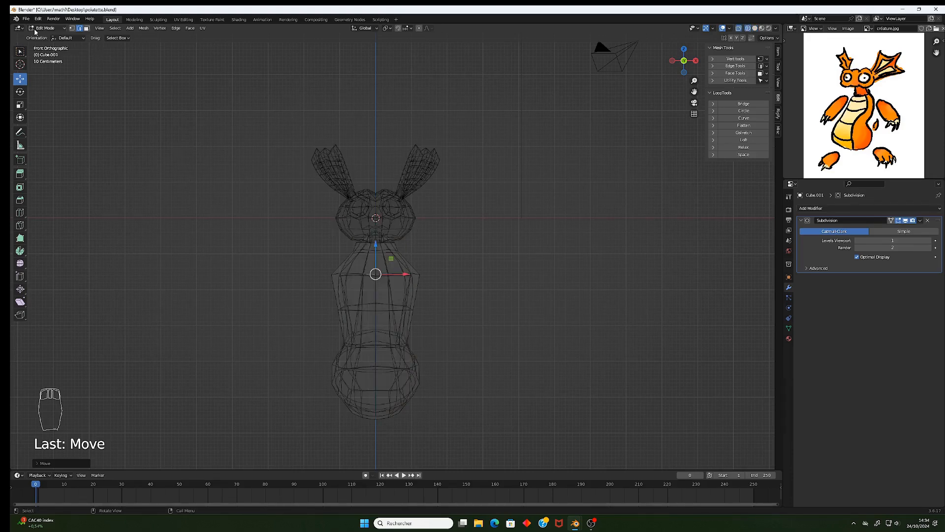
In Object Mode, apply the body's Subdivision modifier, add a new Subdivision Surface modifier, and return to solid shading.
left_click(35, 32)
key("Tab")
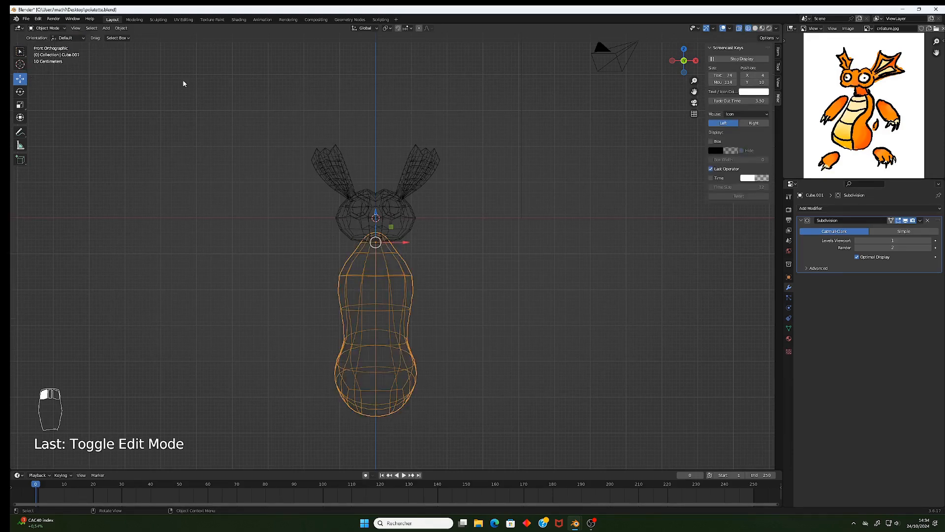
left_click(920, 221)
left_click(914, 229)
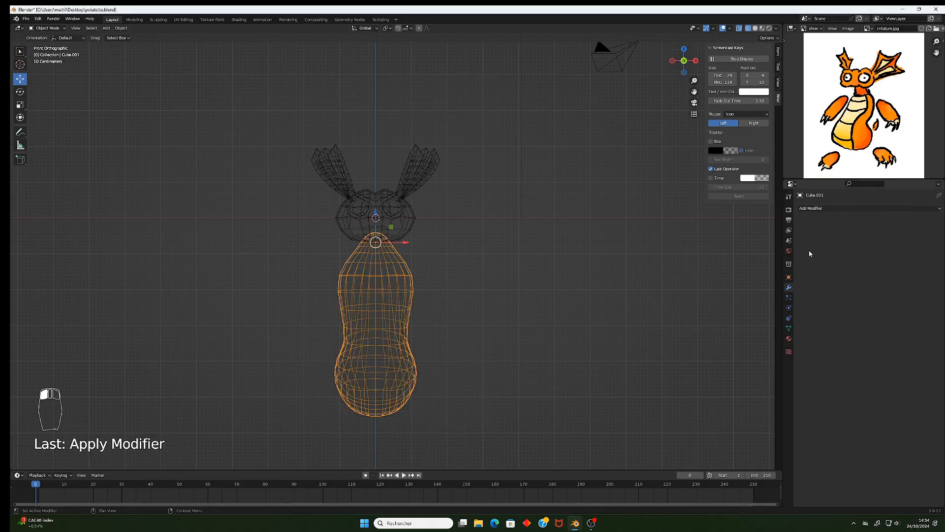
left_click(839, 208)
left_click(805, 341)
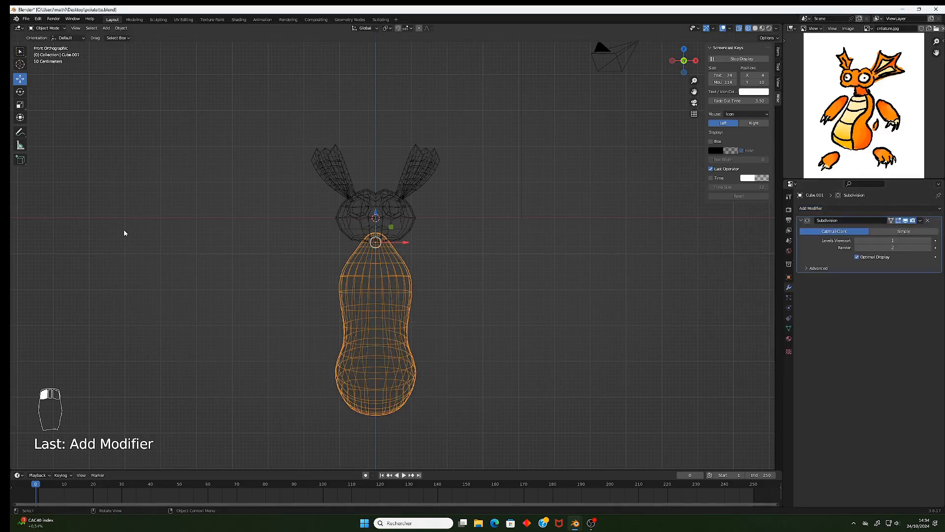
left_click(755, 29)
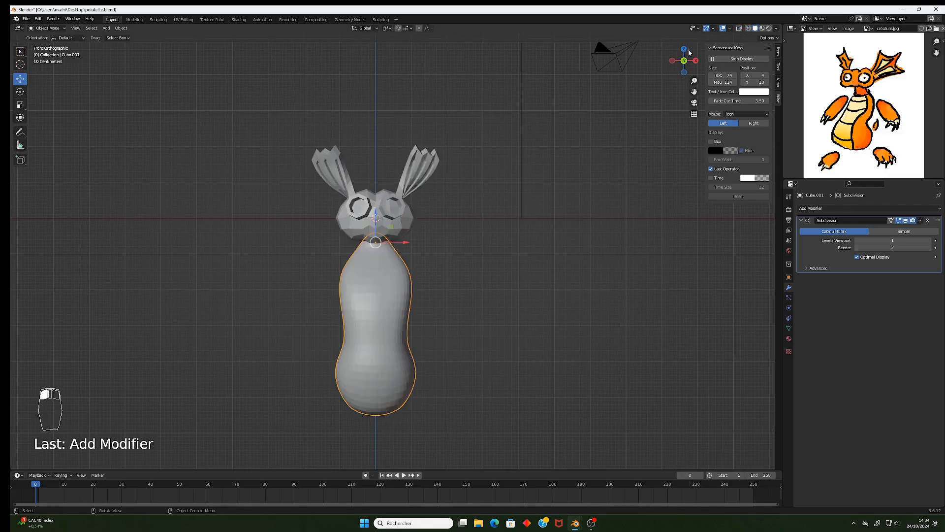
Add a Subdivision Surface modifier to the head, keeping its Mirror modifier.
left_click(356, 215)
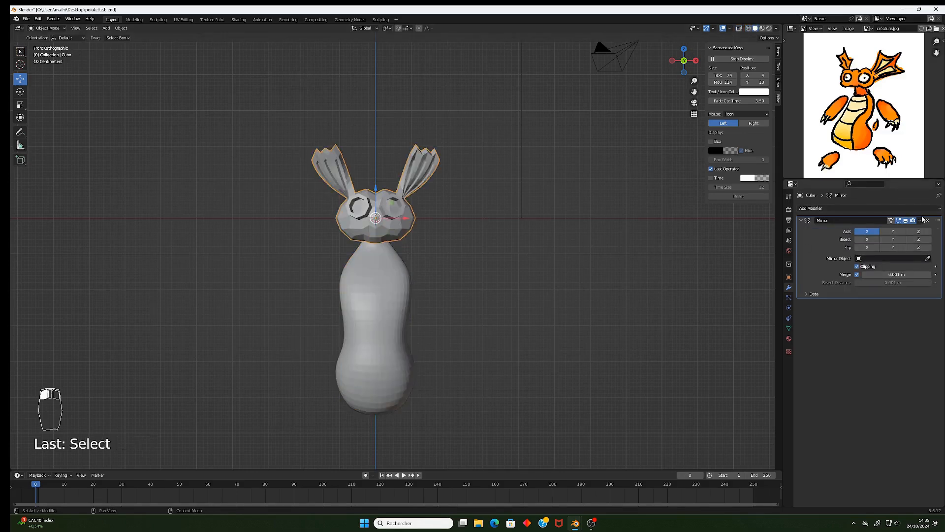
left_click(895, 212)
left_click(895, 211)
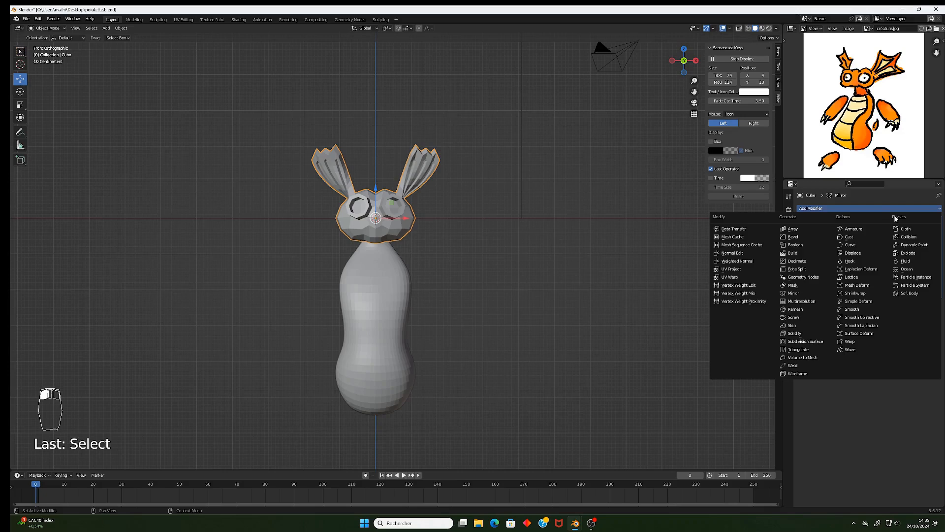
left_click(823, 346)
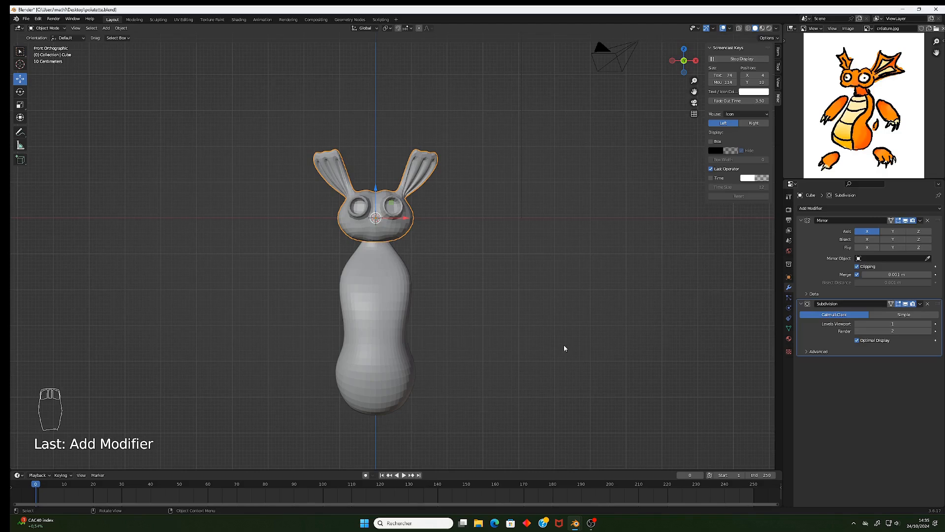
Add a new cube mesh to the scene in Object Mode.
left_click(396, 333)
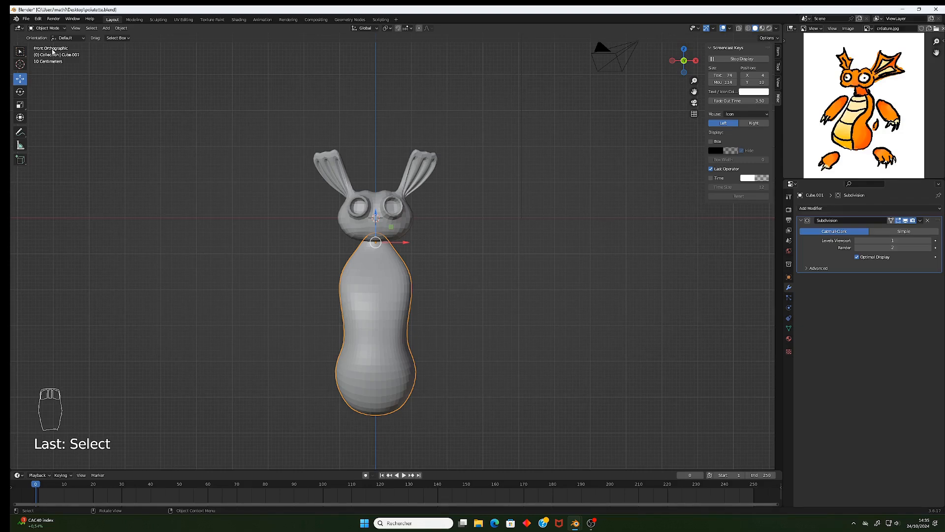
left_click(107, 28)
mouse_move(111, 39)
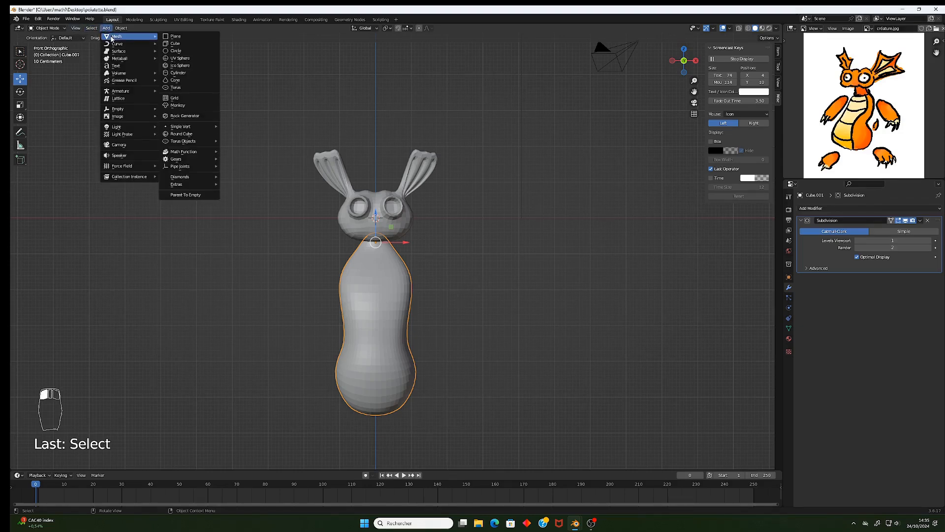
left_click(175, 44)
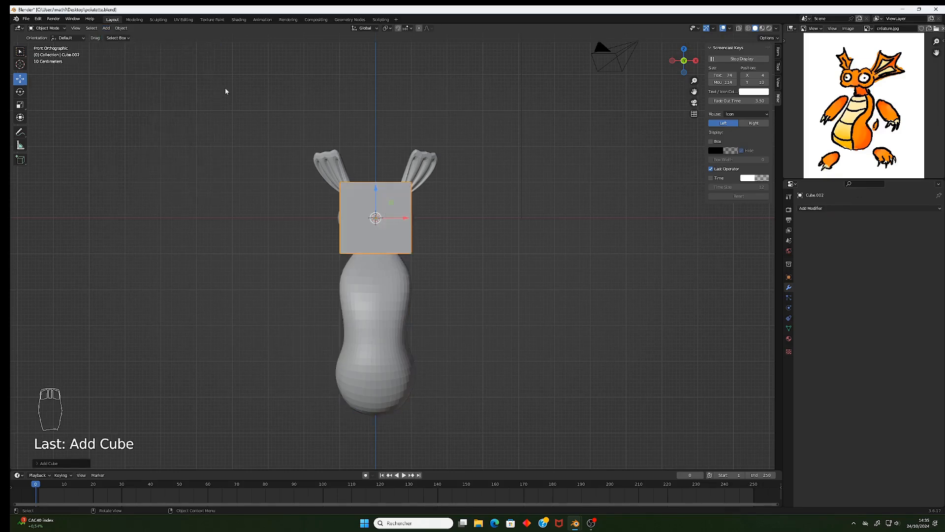
Move the new cube along the X axis, clear of the creature, and deselect it.
left_click_drag(403, 218, 515, 252)
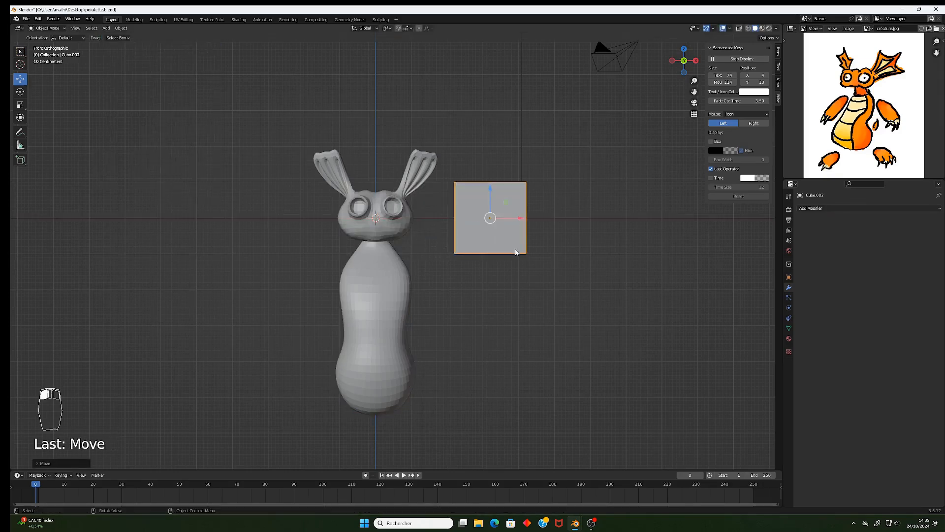
left_click(463, 314)
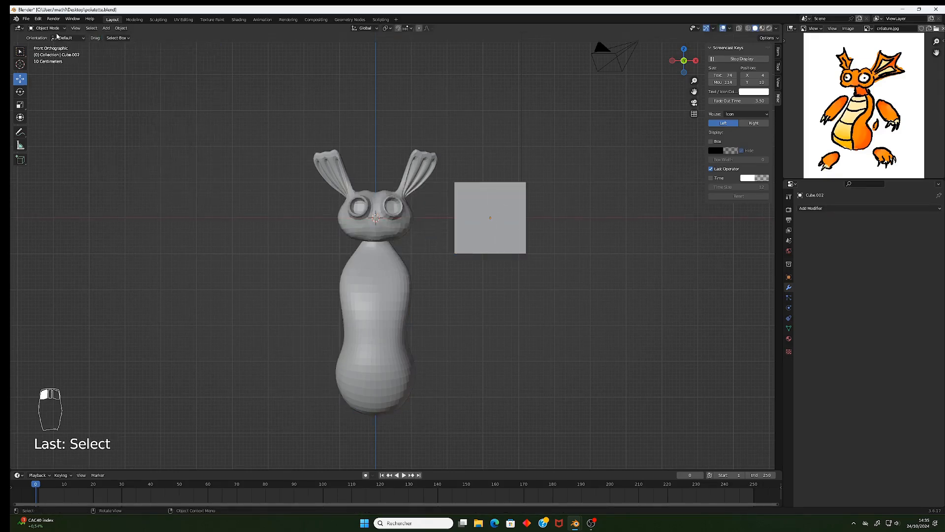
Enter Edit Mode on the body in front orthographic view, with wireframe shading and face selection.
left_click(365, 259)
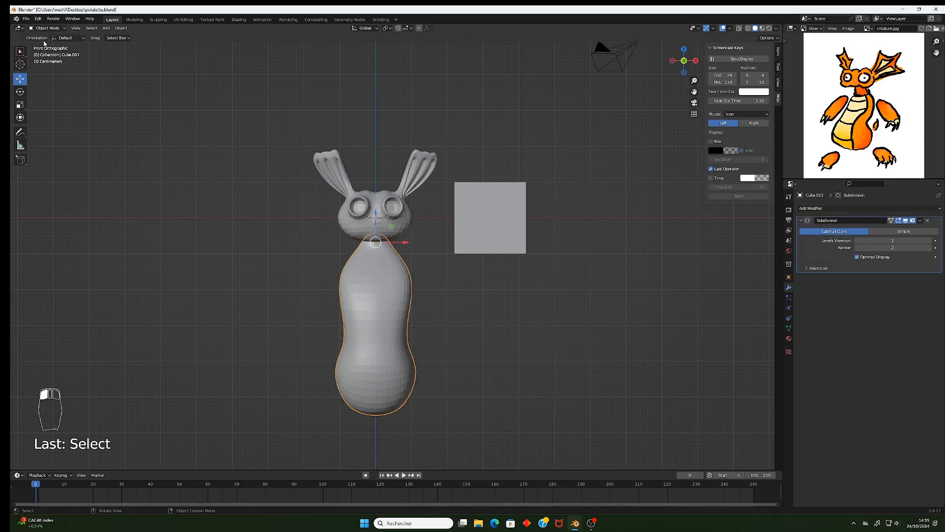
left_click(55, 28)
left_click(46, 39)
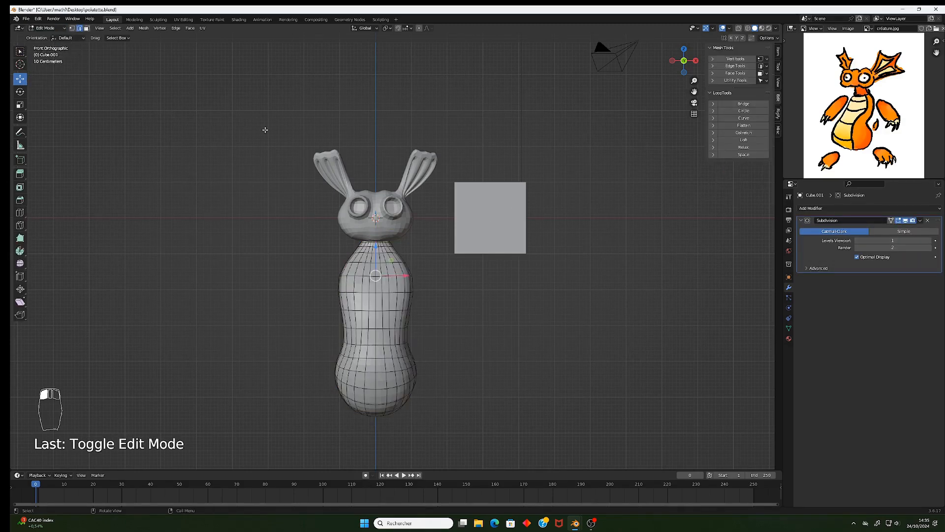
key("KP_1")
key("KP_5")
key("KP_5")
key("KP_5")
key("KP_5")
key("KP_5")
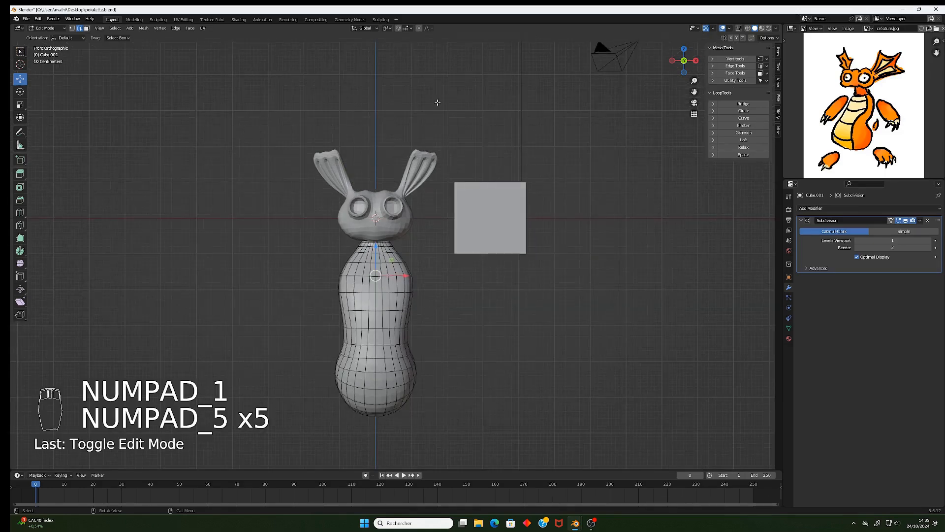
key("shift+z")
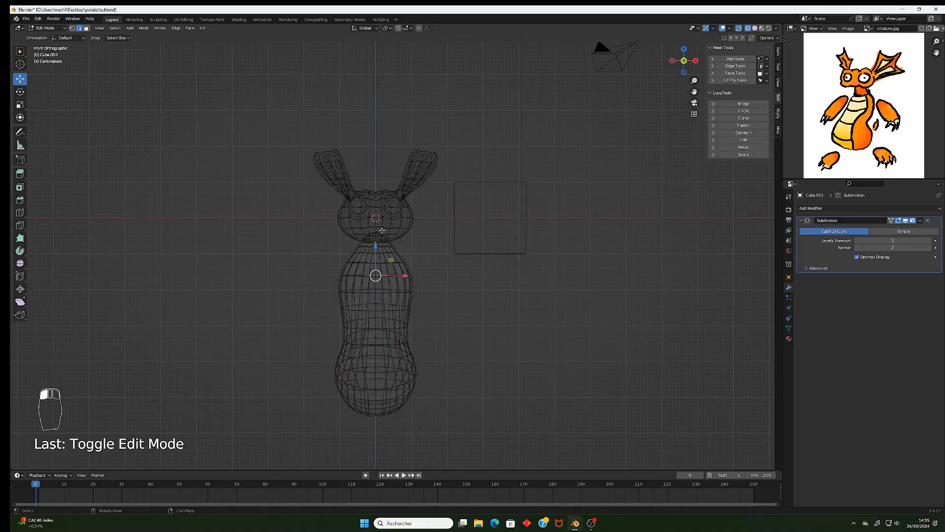
left_click(86, 28)
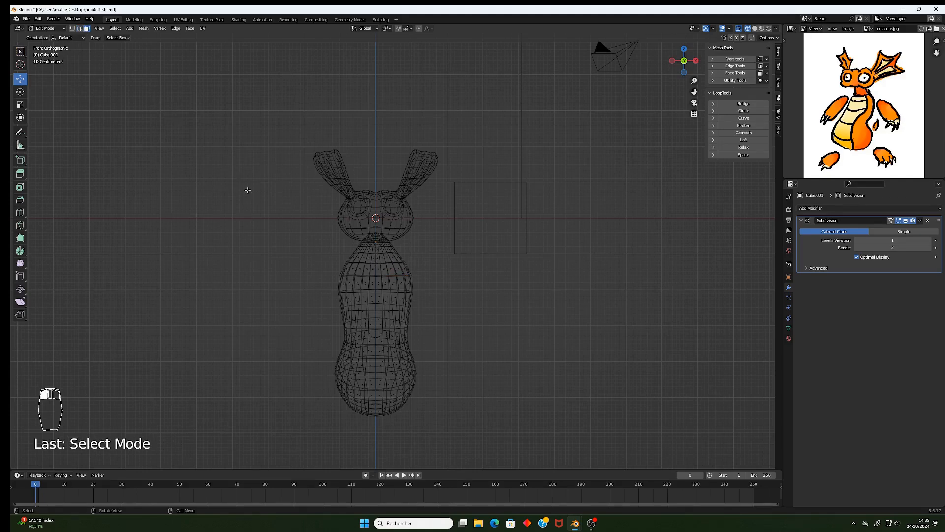
Select all faces of the body's negative-X half through the mesh, return to solid shading and delete these faces.
key("b")
left_click_drag(229, 138, 376, 456)
middle_click_drag(409, 431, 273, 429)
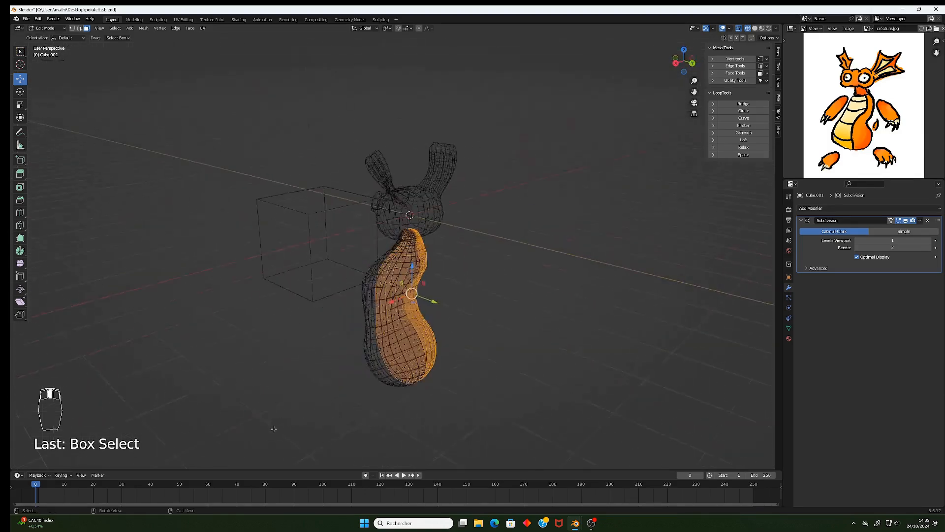
left_click(754, 28)
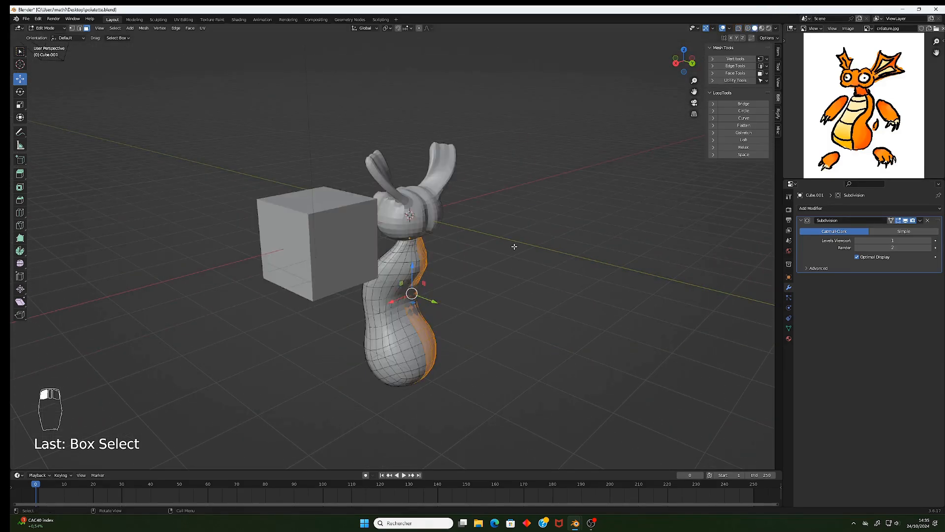
mouse_move(514, 247)
middle_mouse_down()
mouse_move(461, 241)
mouse_move(644, 240)
middle_mouse_up()
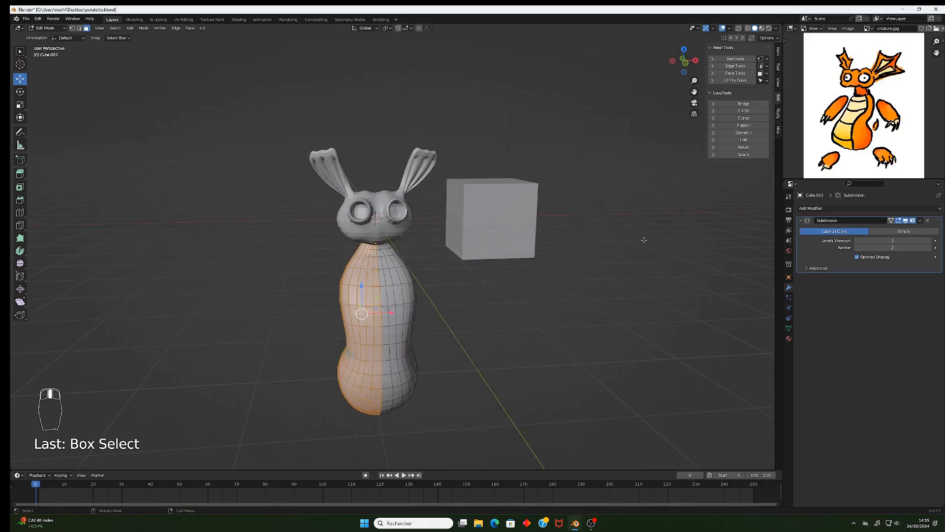
key("Delete")
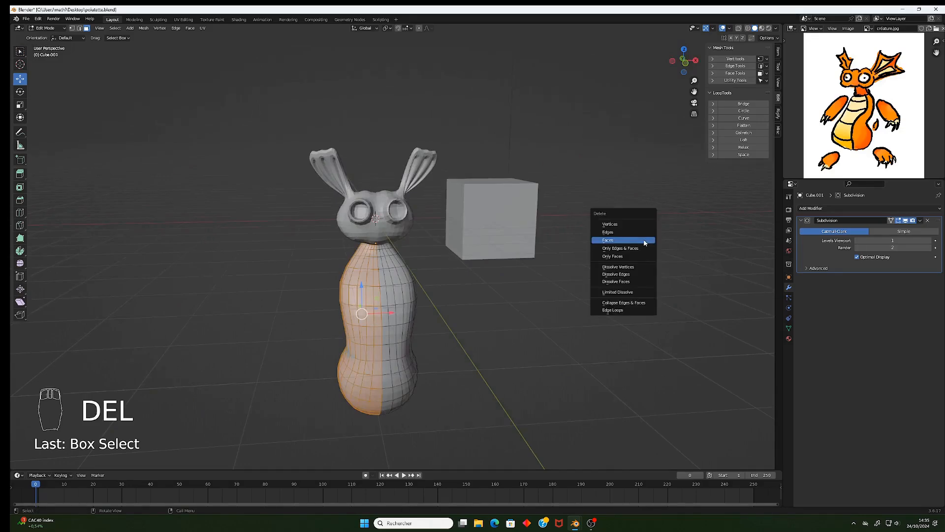
left_click(644, 239)
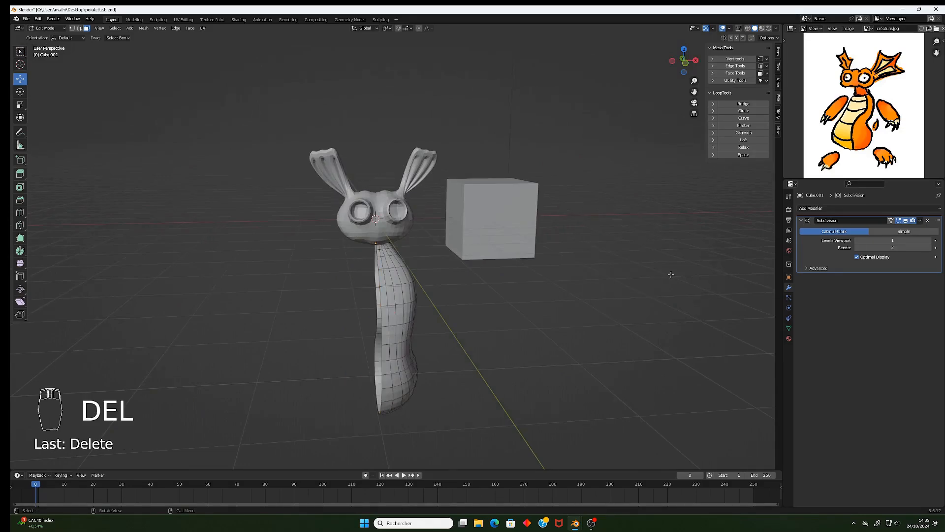
Return to Object Mode and add a Mirror modifier on the X axis to the half body.
left_click(884, 206)
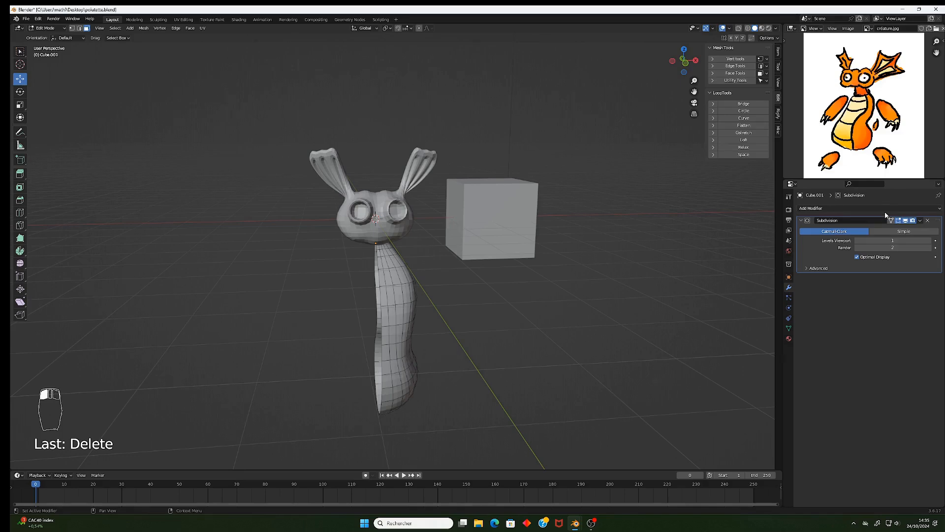
left_click(885, 209)
left_click(46, 28)
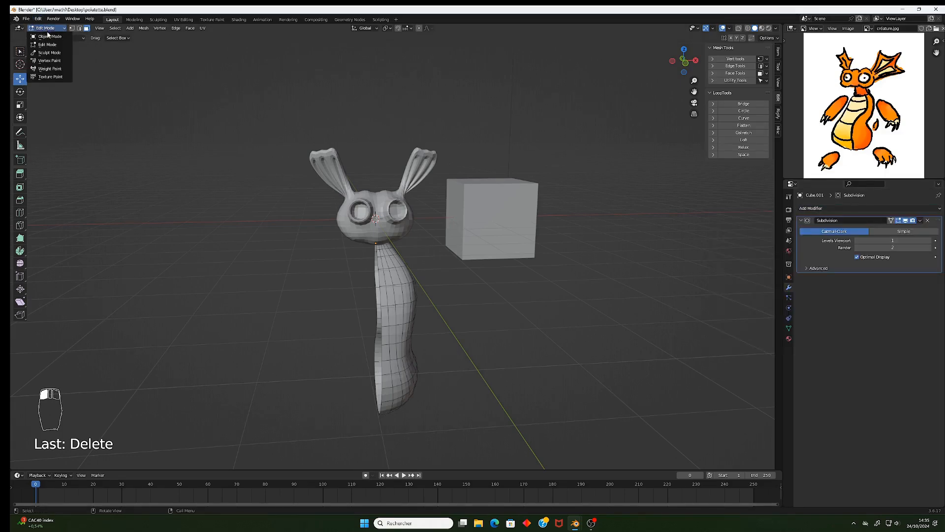
left_click(47, 36)
mouse_move(371, 215)
left_mouse_down()
mouse_move(372, 251)
mouse_move(379, 225)
left_mouse_up()
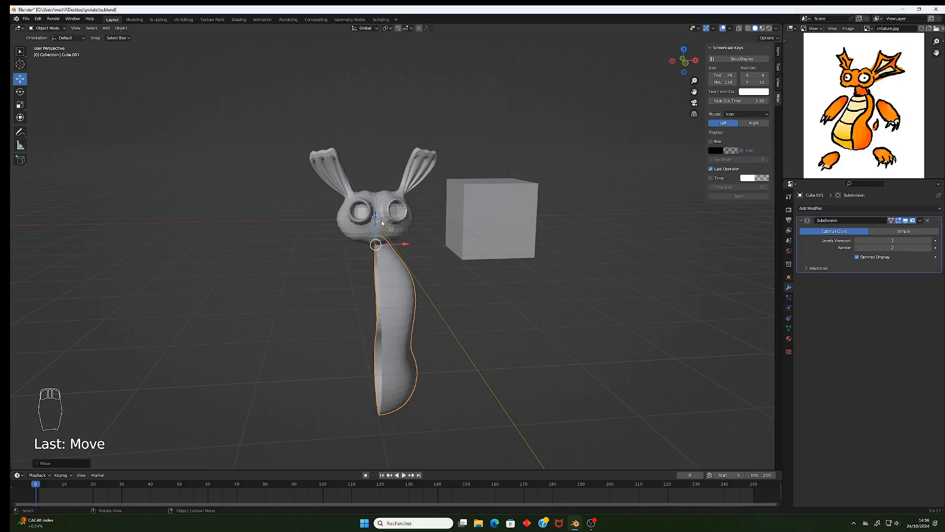
left_click(872, 209)
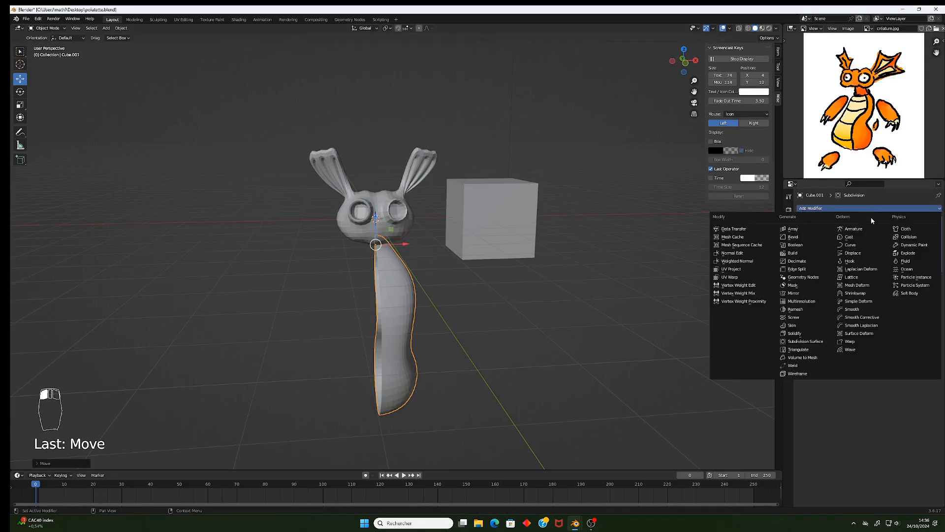
left_click(807, 293)
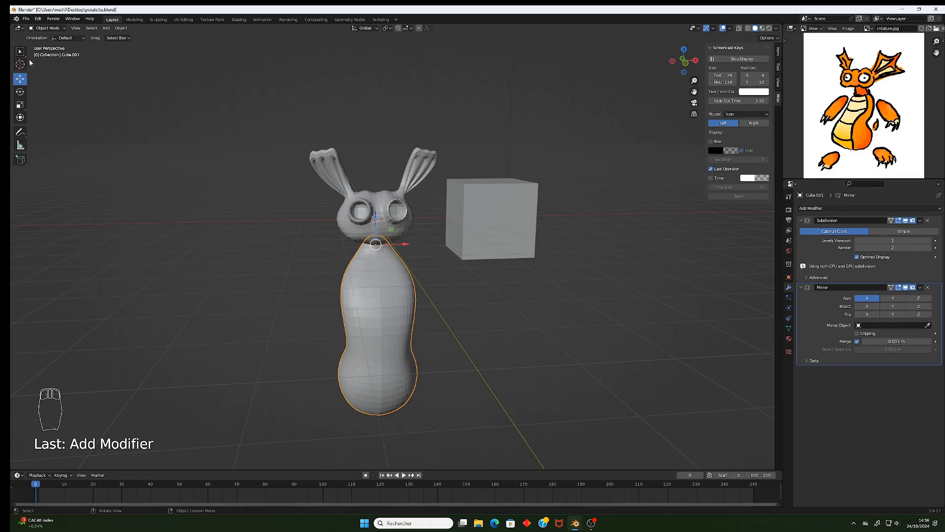
In Edit Mode, select a face on the outer side of the lower body and enable proportional editing.
left_click(57, 28)
left_click(55, 45)
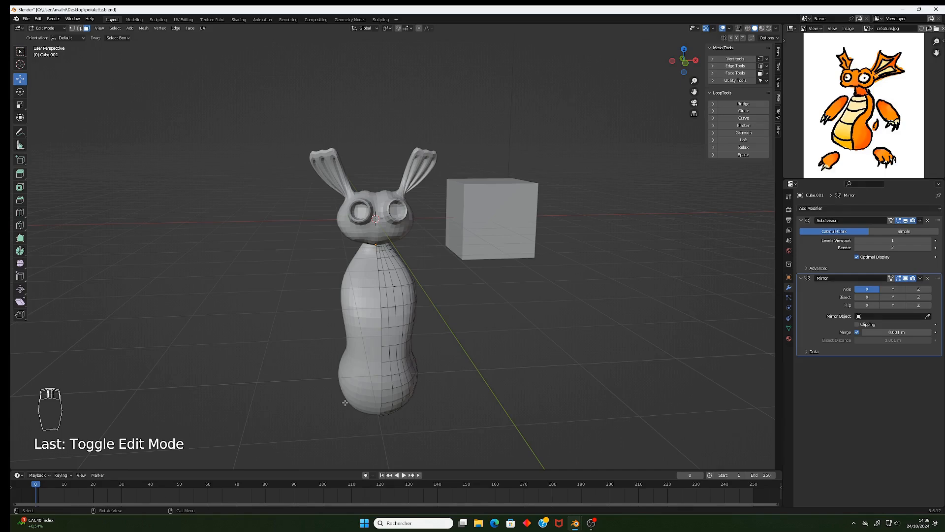
middle_click_drag(439, 396, 380, 286)
left_click(398, 375)
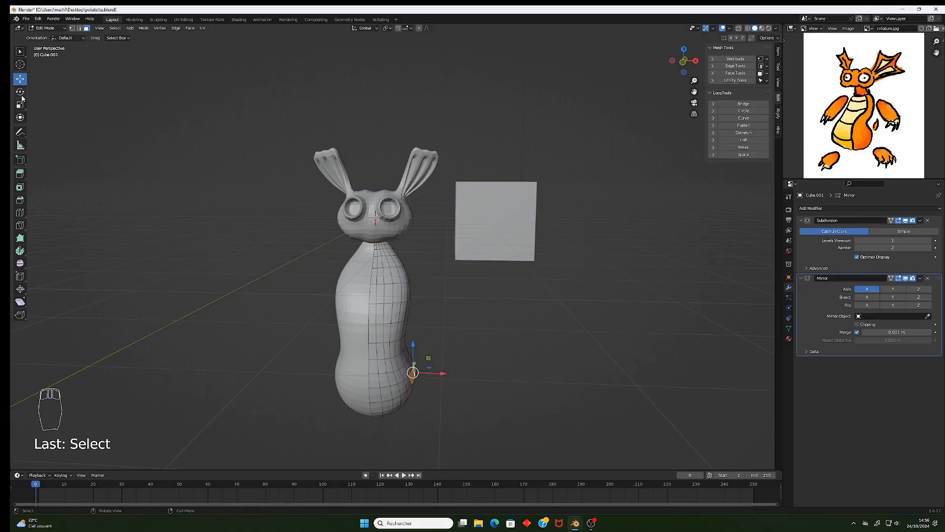
left_click(418, 28)
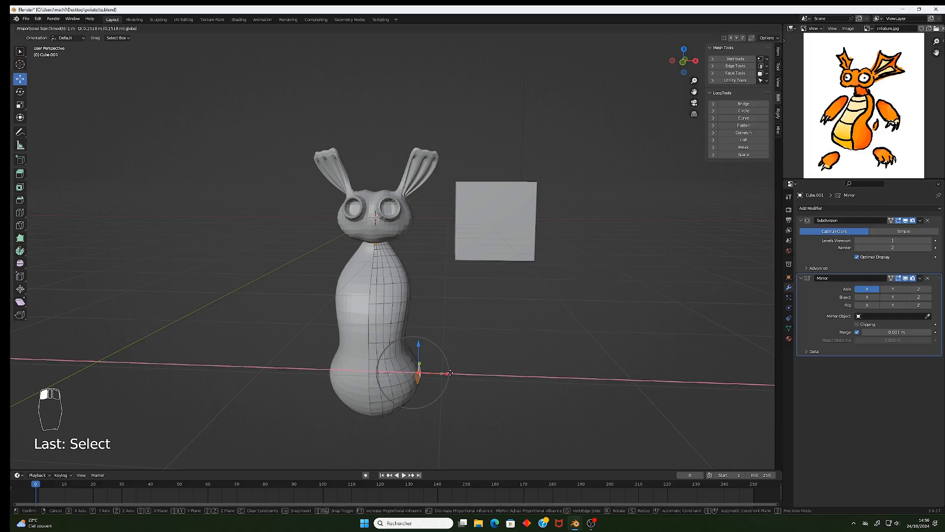
Try pulling the side face outward along X with a proportional size of about 1.77 m, and undo the move.
left_click_drag(444, 373, 452, 373)
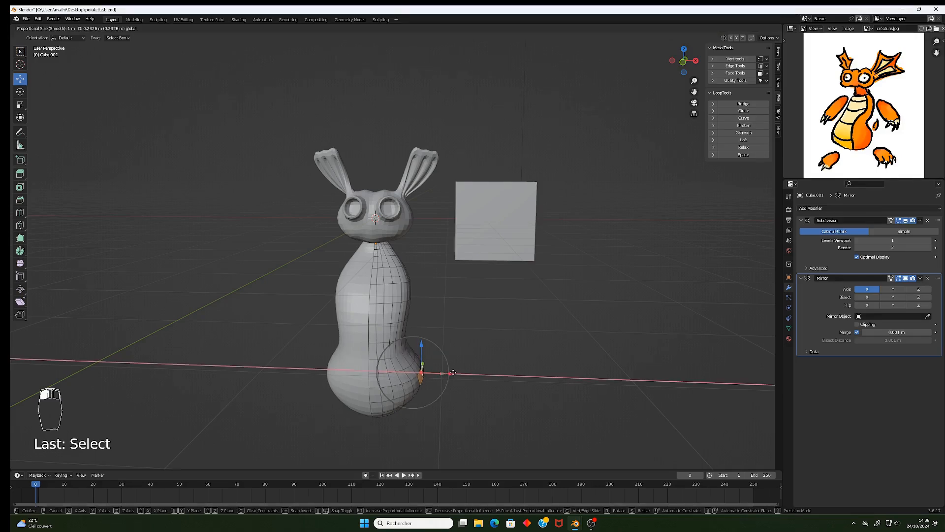
scroll(453, 373, "down", 6)
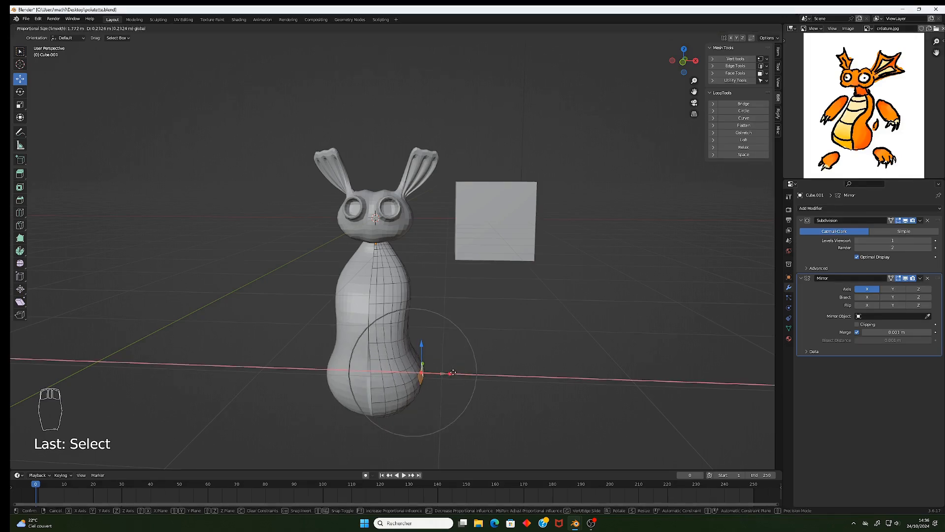
left_click_drag(453, 373, 453, 373)
key("ctrl+z")
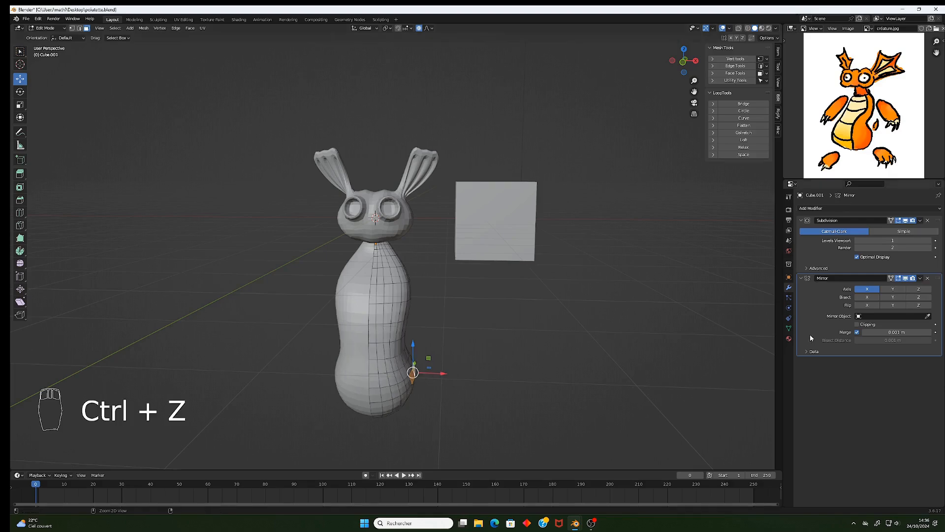
Enable Clipping in the body's Mirror modifier.
left_click(856, 324)
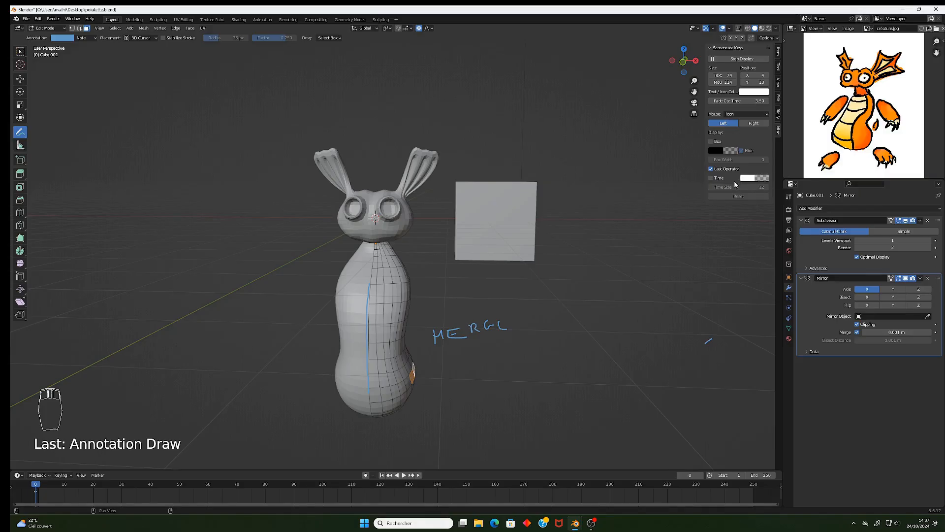
Remove the annotation layer holding the handwritten note and the line drawn on the body.
left_click(778, 98)
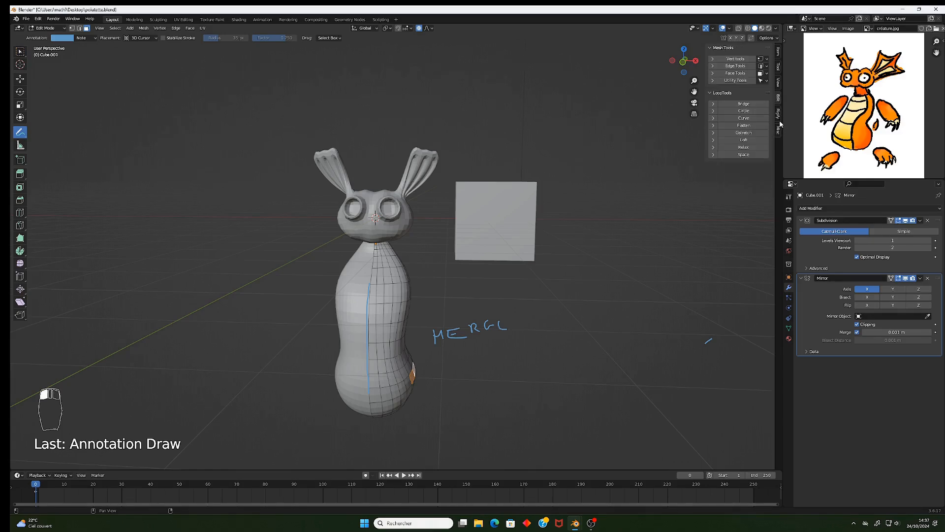
left_click(779, 84)
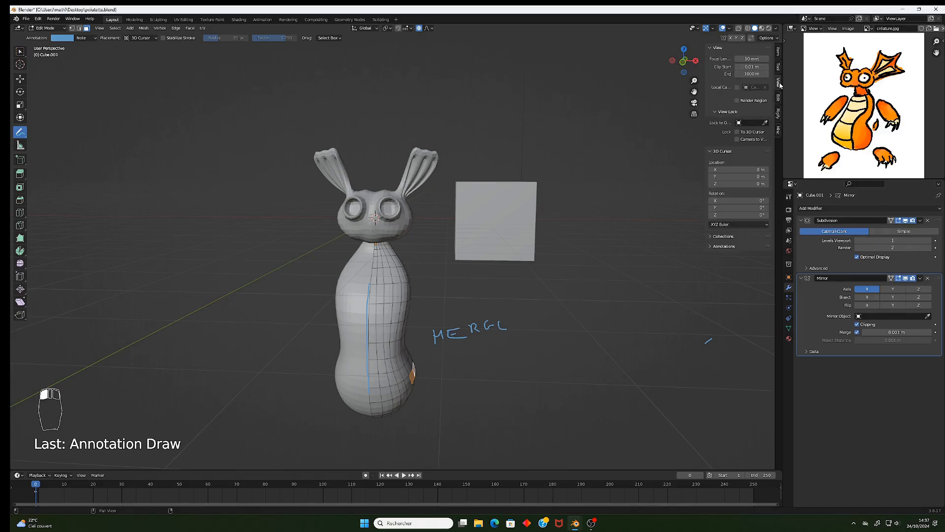
left_click(750, 238)
left_click(728, 263)
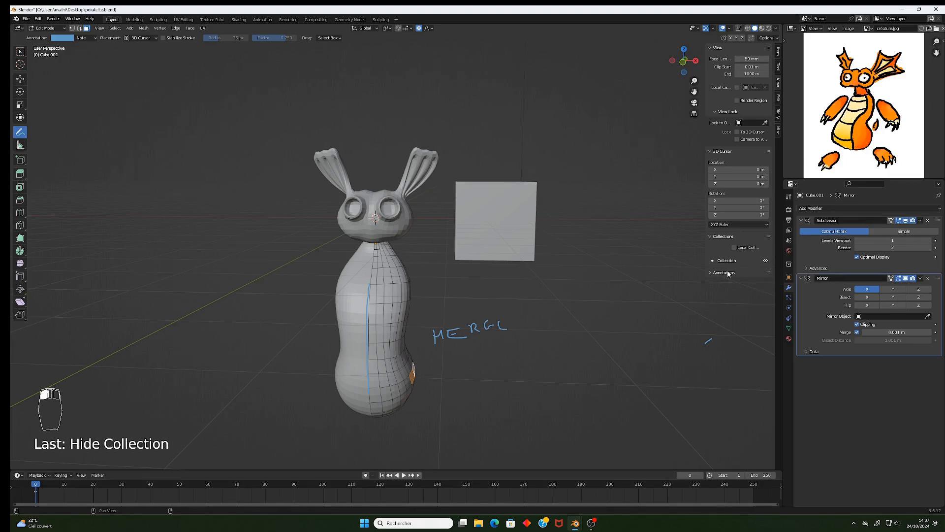
left_click(724, 273)
left_click(767, 307)
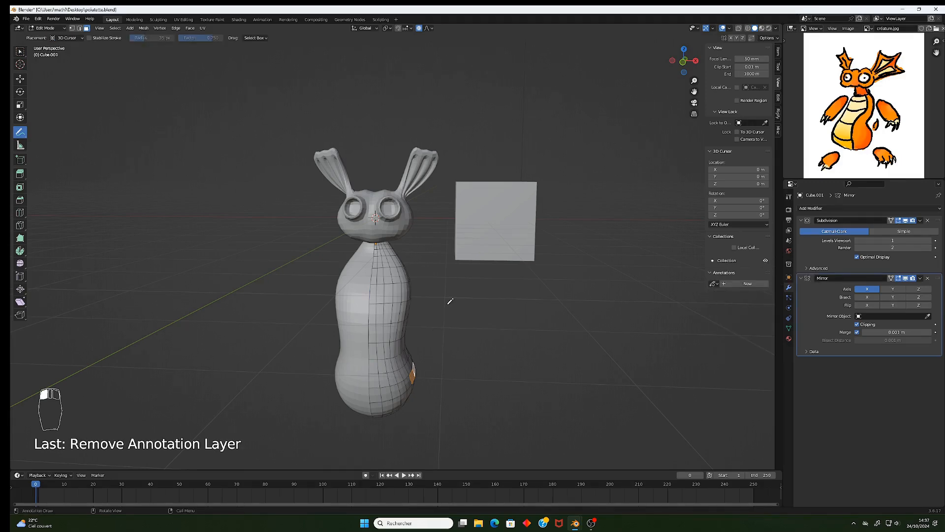
Annotate the body's centre seam with a line and a handwritten note, and remove the annotation layer.
left_click_drag(373, 256, 373, 318)
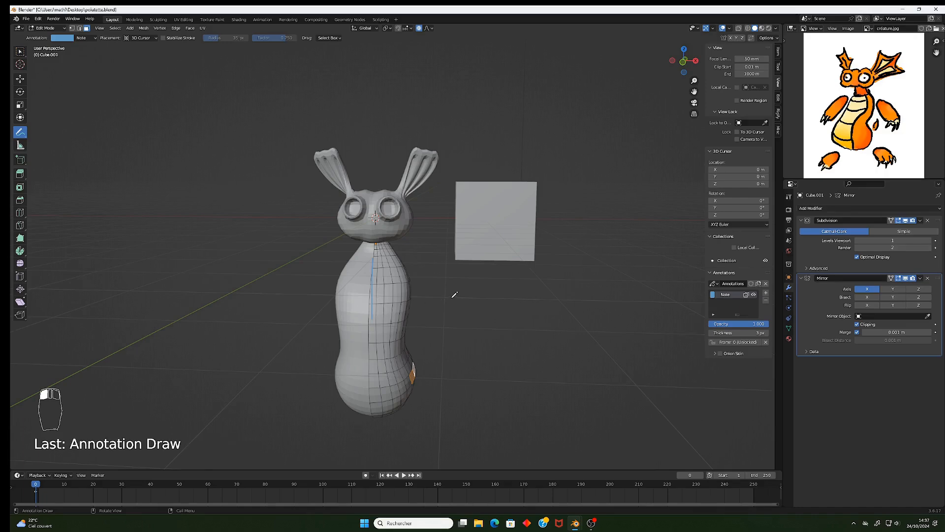
left_click_drag(450, 299, 497, 291)
left_click(20, 80)
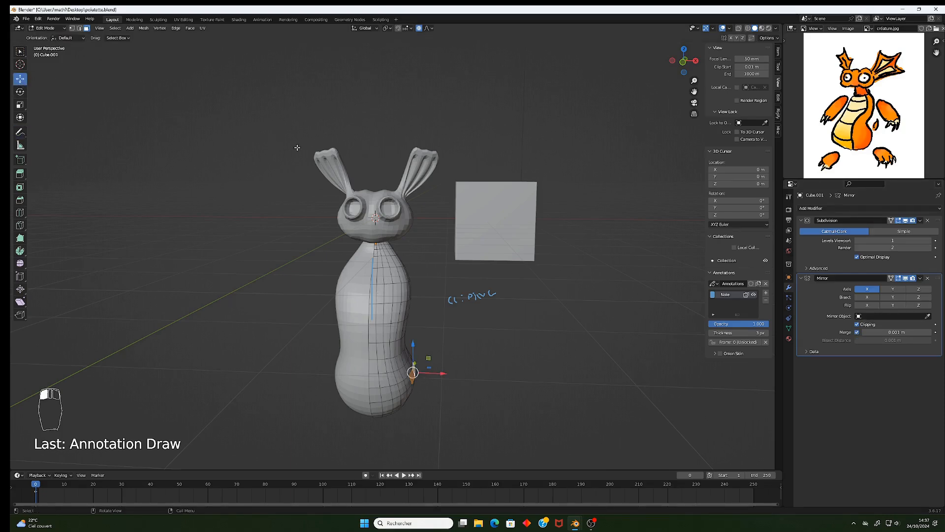
left_click(766, 300)
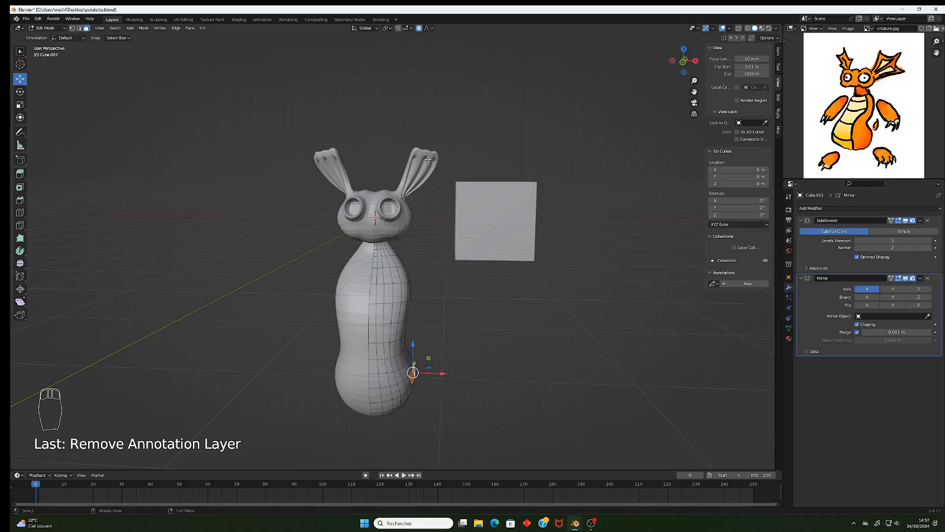
With proportional editing, pull the lower body's side face outward along X and shift a front face beside the centre seam along X.
left_click_drag(446, 373, 502, 364)
middle_click_drag(502, 363, 488, 365)
left_click(361, 365)
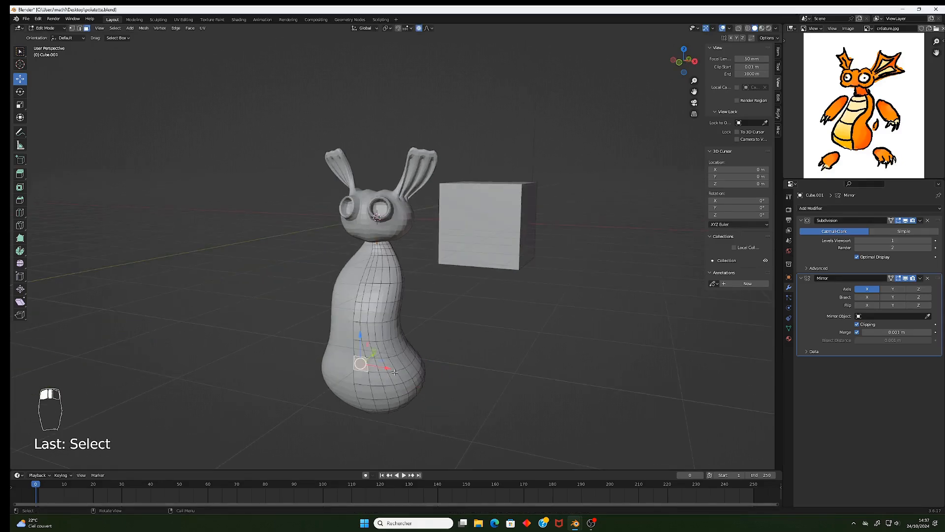
middle_click_drag(367, 363, 311, 362)
left_click_drag(377, 343, 369, 343)
middle_click_drag(370, 344, 459, 347)
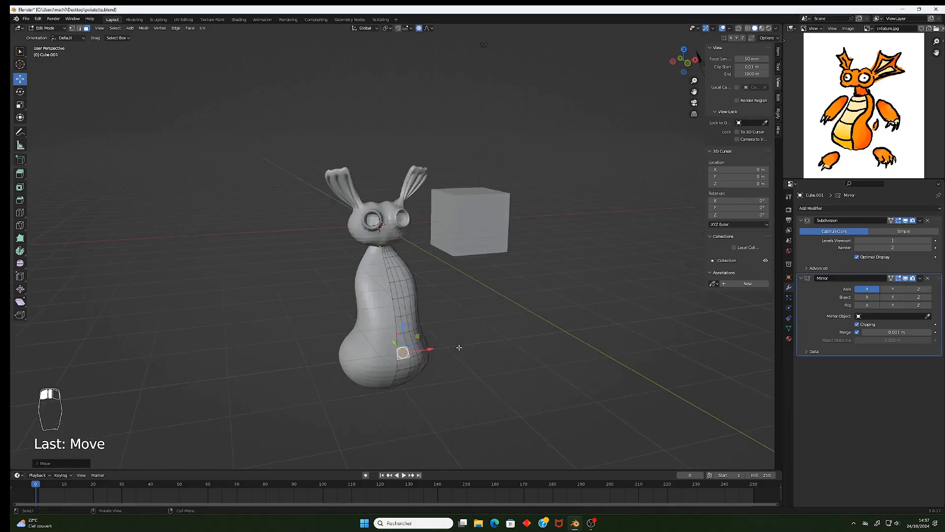
scroll(515, 351, "down", 2)
scroll(515, 350, "up", 6)
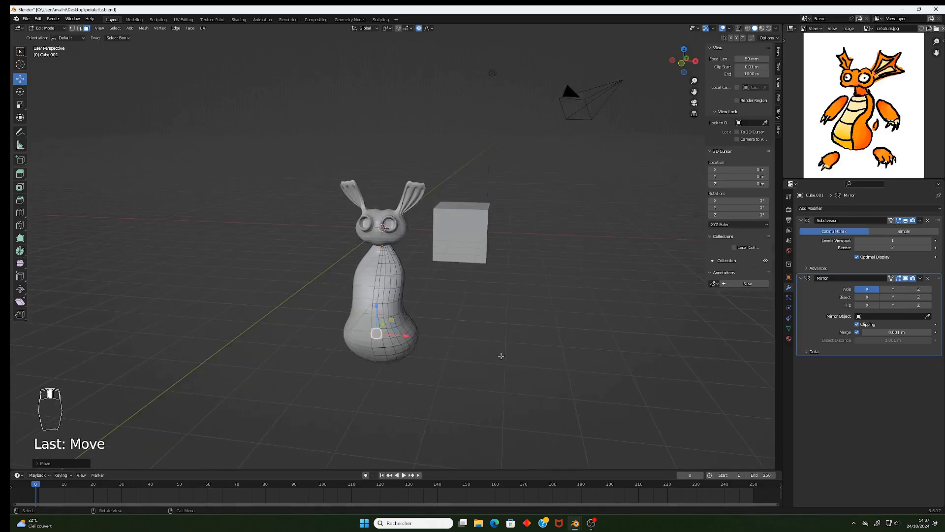
Return to Object Mode and select the cube beside the creature.
left_click(56, 30)
left_click(50, 32)
left_click(519, 229)
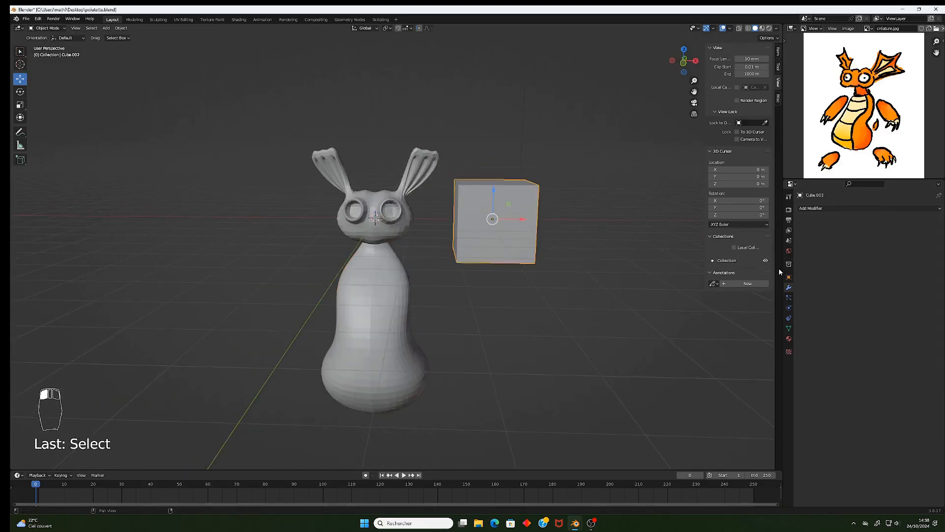
Add a Subdivision Surface modifier with viewport level 2 to the cube and lower it along Z beside the creature's body.
left_click(832, 208)
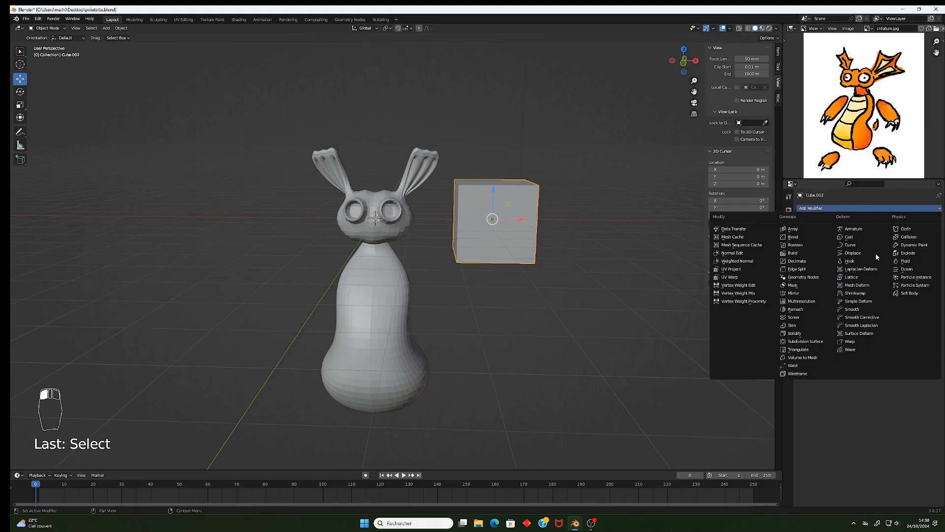
left_click(819, 342)
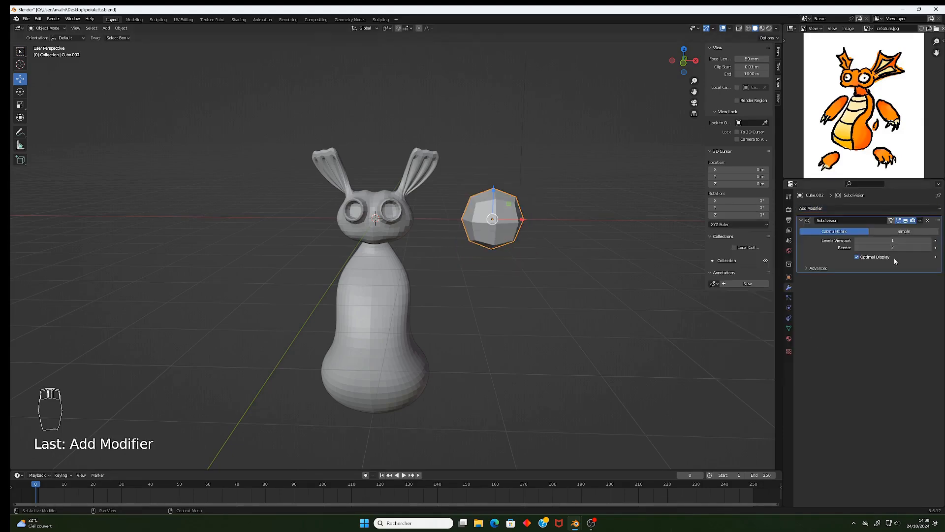
left_click(934, 240)
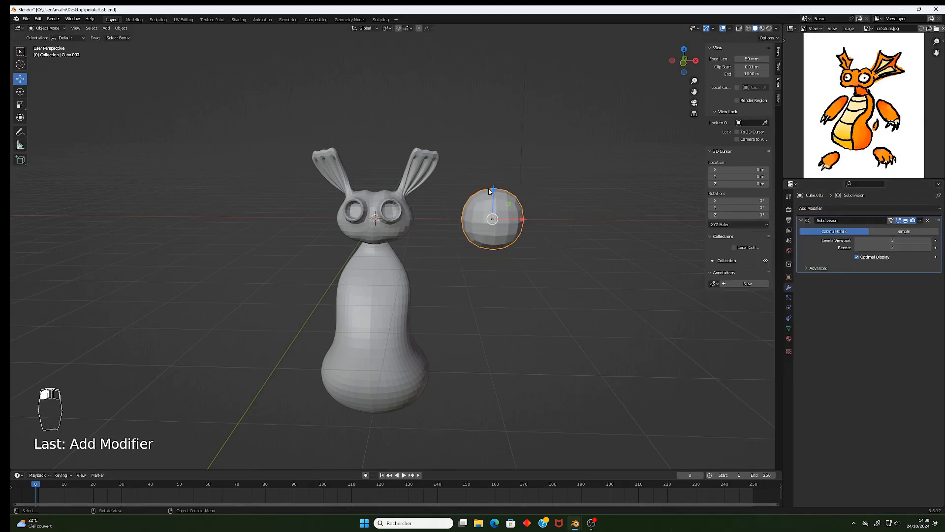
left_click_drag(493, 192, 489, 275)
Try stretching the subdivided cube vertically by scaling it along Z, and enter Edit Mode to check its cage from below.
left_click(20, 92)
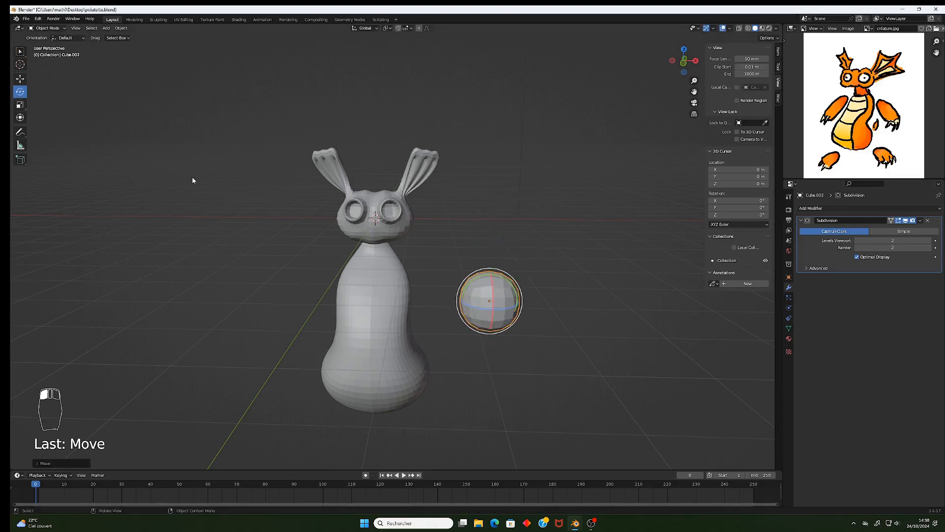
left_click(21, 106)
left_click_drag(489, 278, 485, 255)
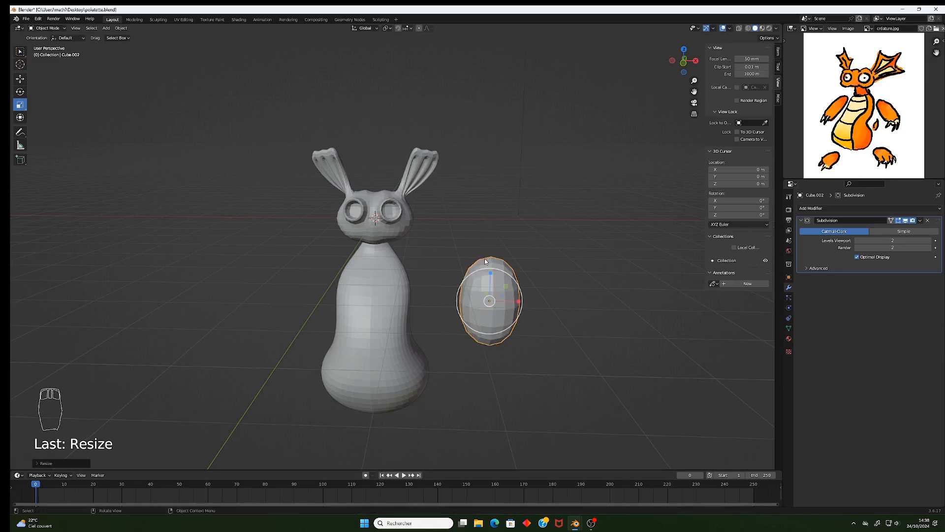
scroll(533, 303, "up", 2)
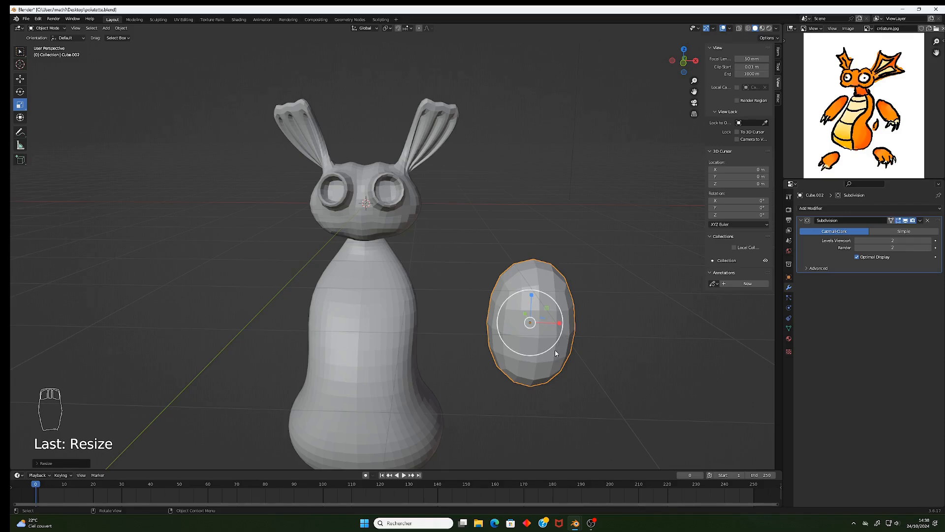
left_click(424, 279)
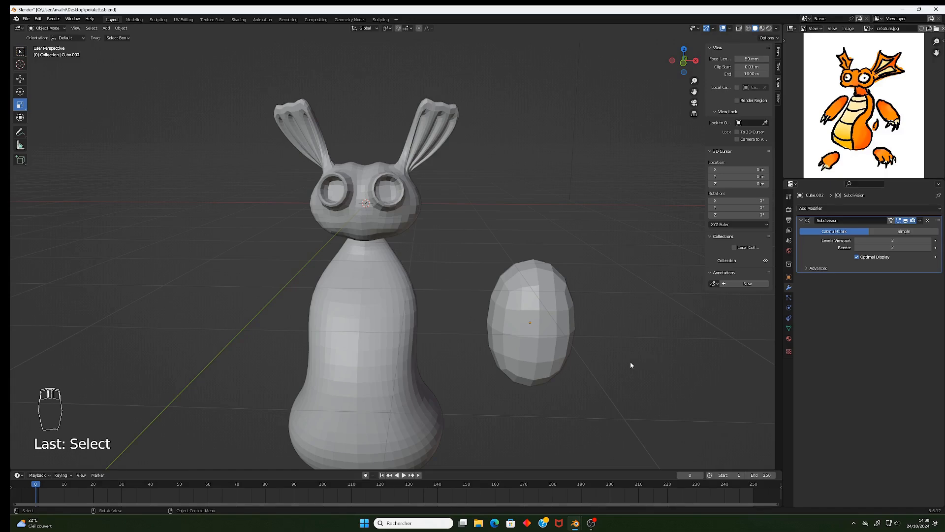
middle_click_drag(629, 361, 486, 236, "shift")
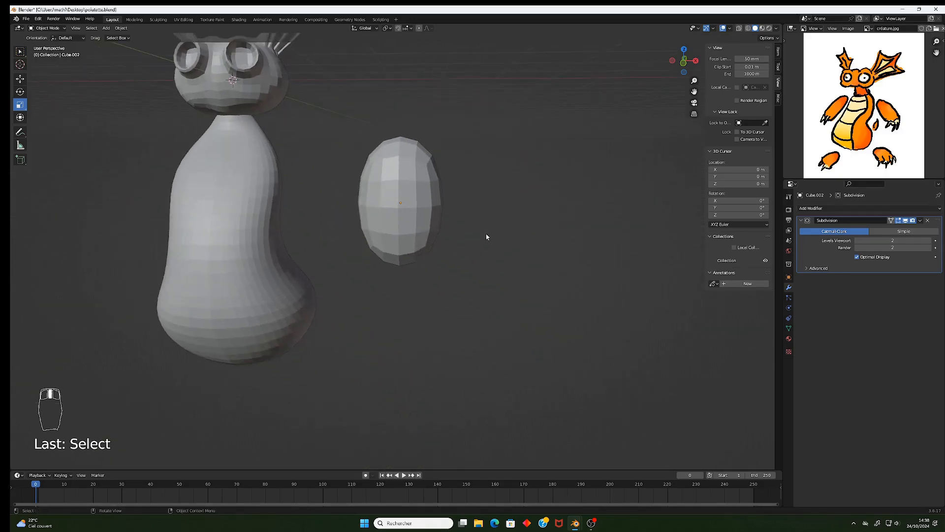
scroll(487, 237, "up", 5)
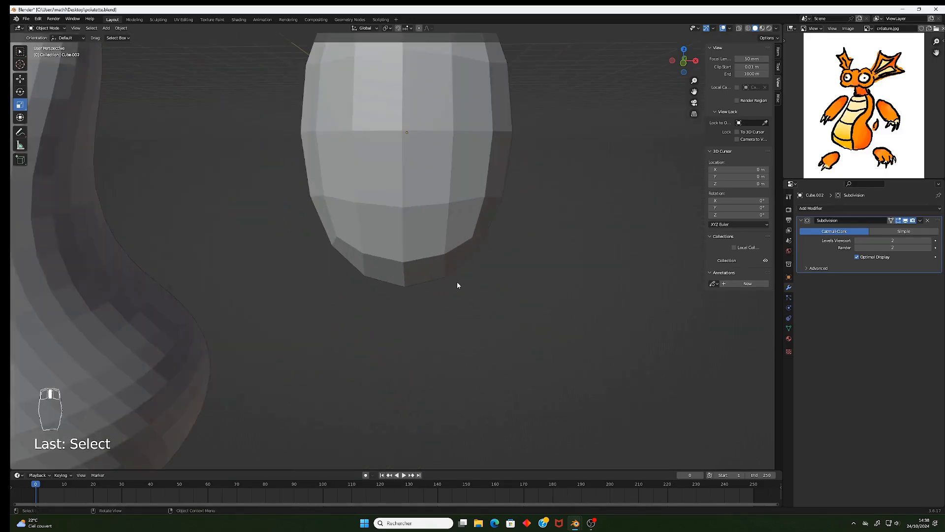
left_click(50, 28)
left_click(51, 40)
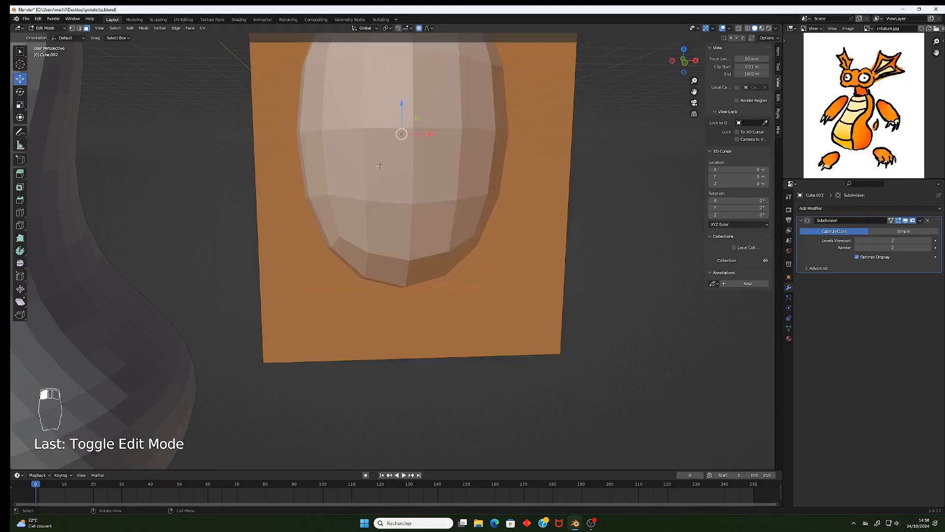
middle_click_drag(379, 166, 413, 138)
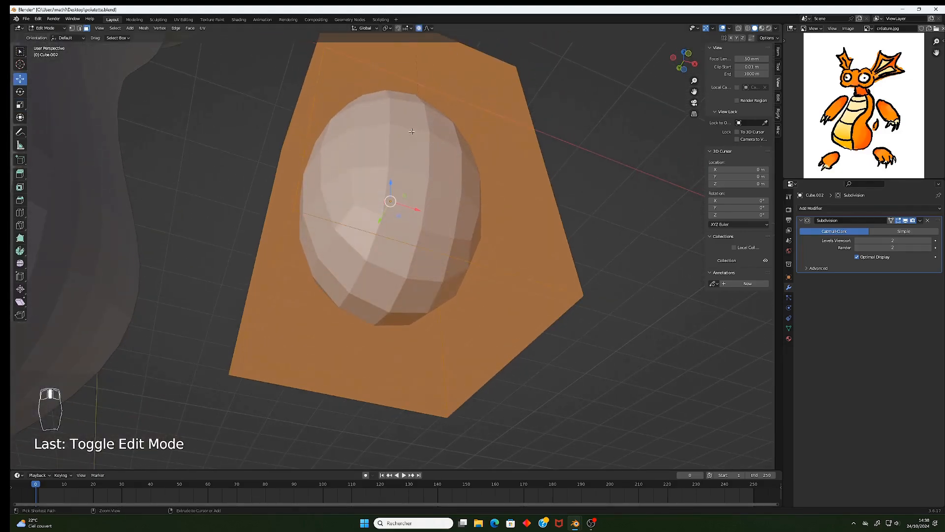
Undo the switch to Edit Mode and the vertical stretch of the subdivided cube.
key("ctrl+z")
key("ctrl+z")
key("ctrl+z")
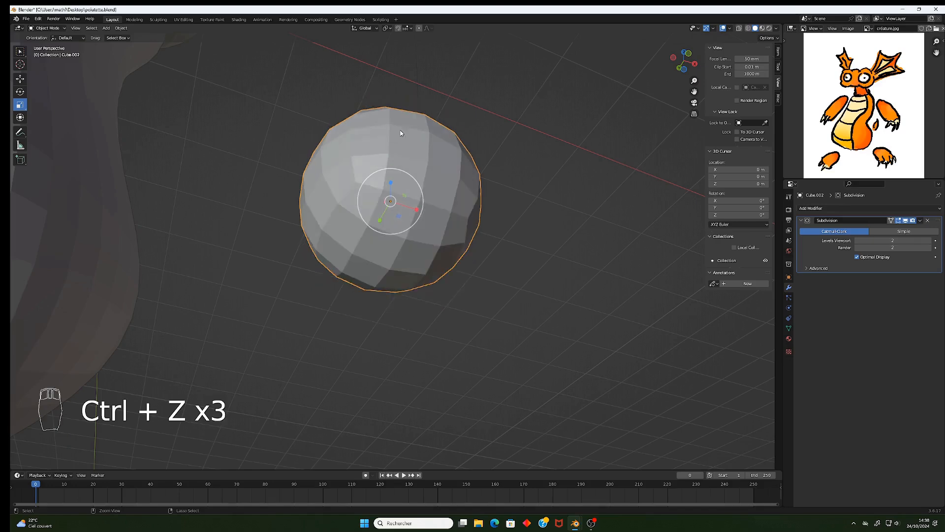
left_click(49, 28)
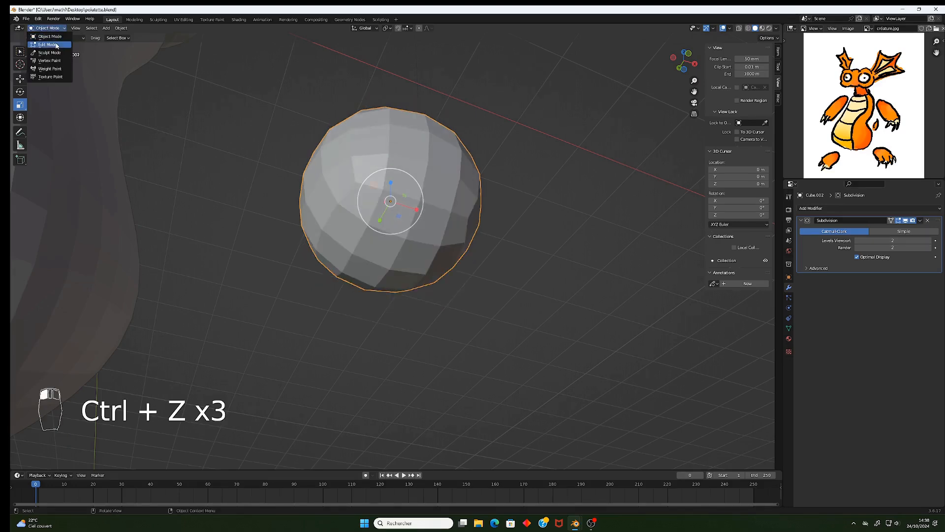
left_click(55, 45)
left_click(48, 28)
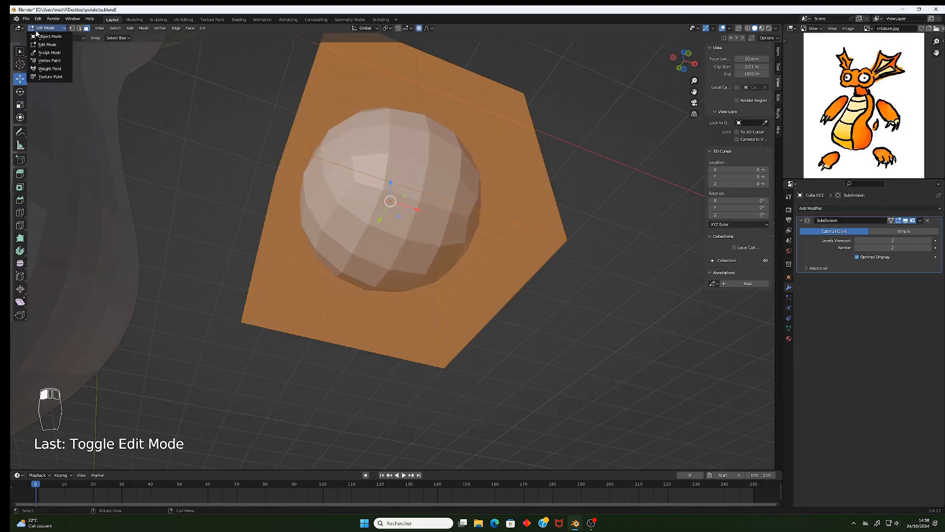
left_click(49, 37)
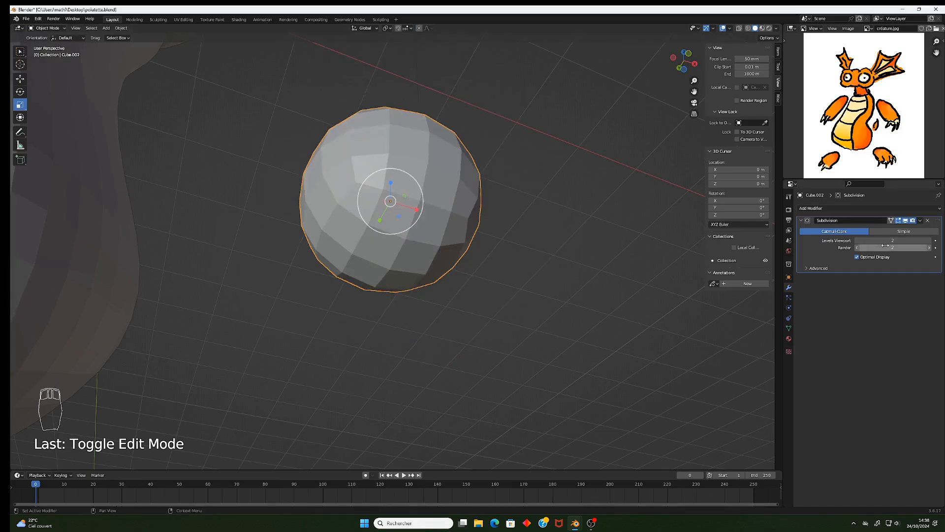
left_click(920, 221)
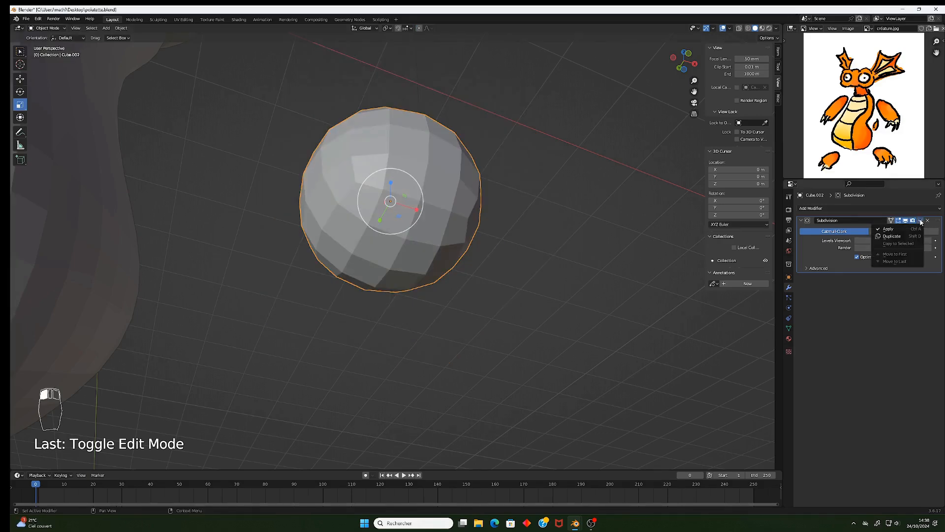
middle_click_drag(443, 206, 413, 267)
scroll(412, 267, "down", 5)
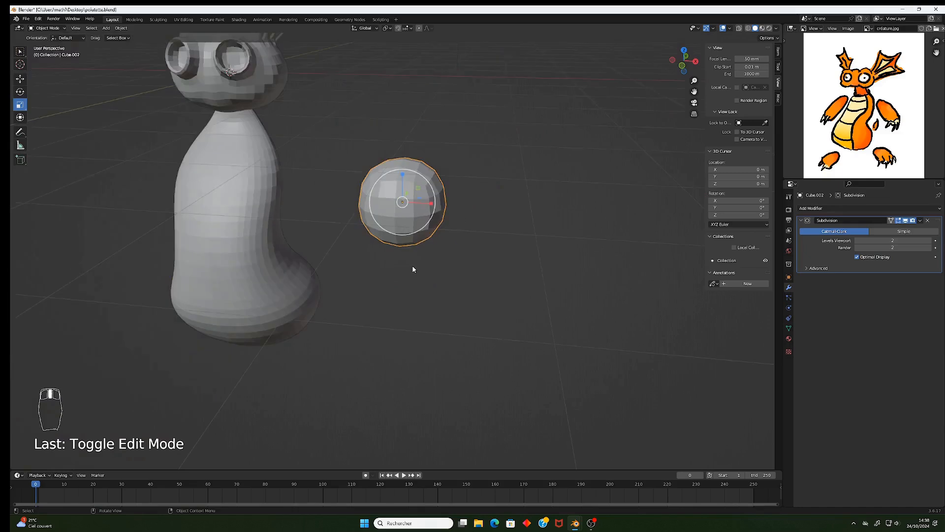
In Edit Mode, extrude the cage's top face upward and, with proportional editing off, scale it down to taper the upper end.
left_click(48, 28)
left_click(49, 41)
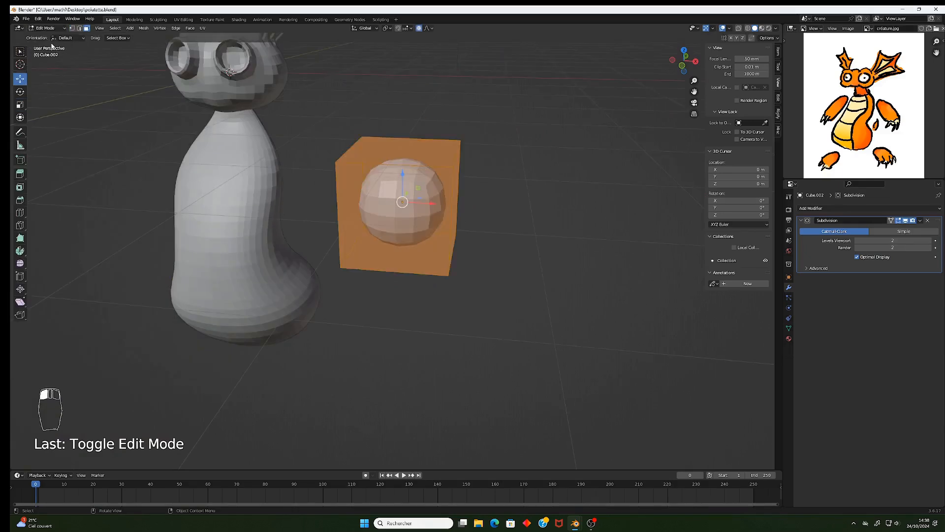
left_click(375, 151)
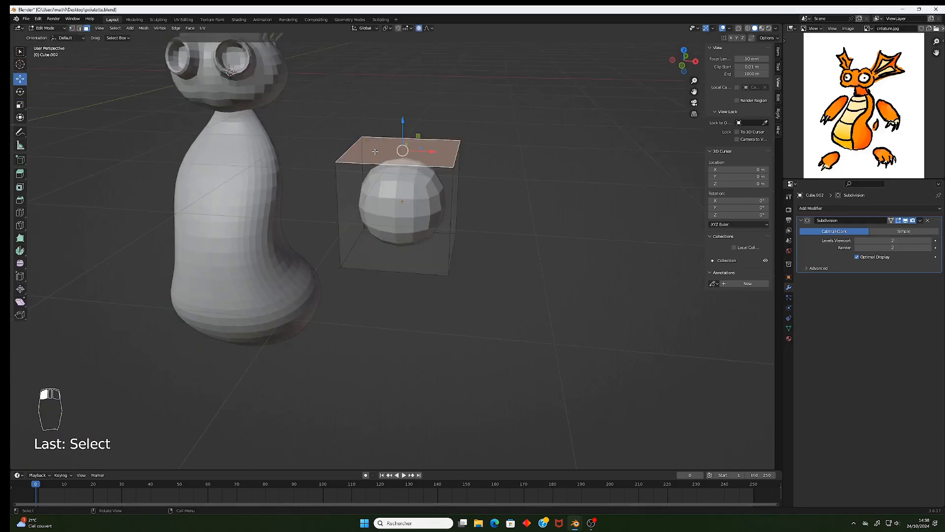
key("e")
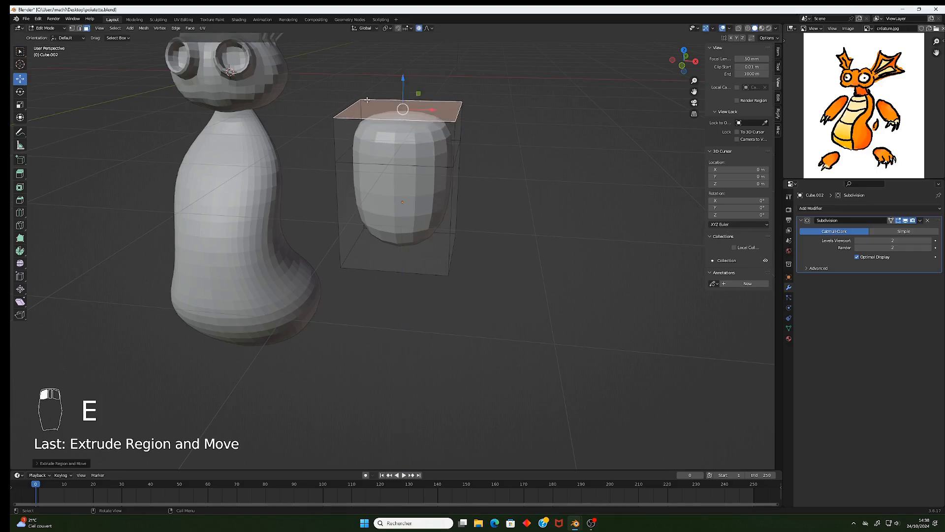
key("s")
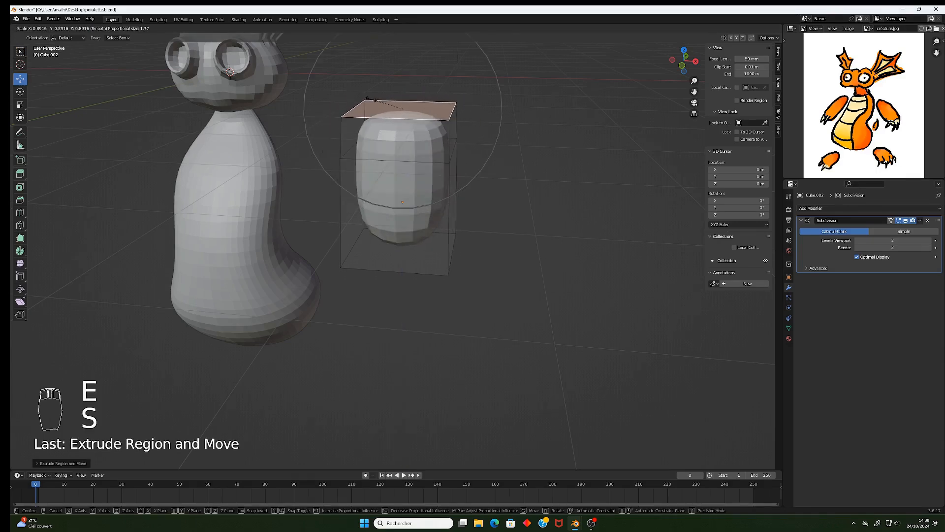
right_click(372, 100)
key("s")
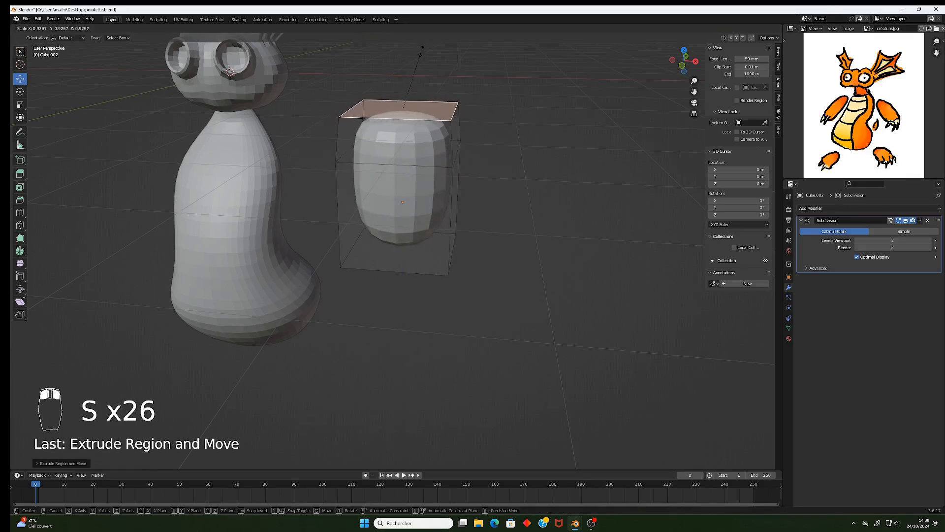
left_click(421, 79)
middle_click_drag(422, 169, 433, 169)
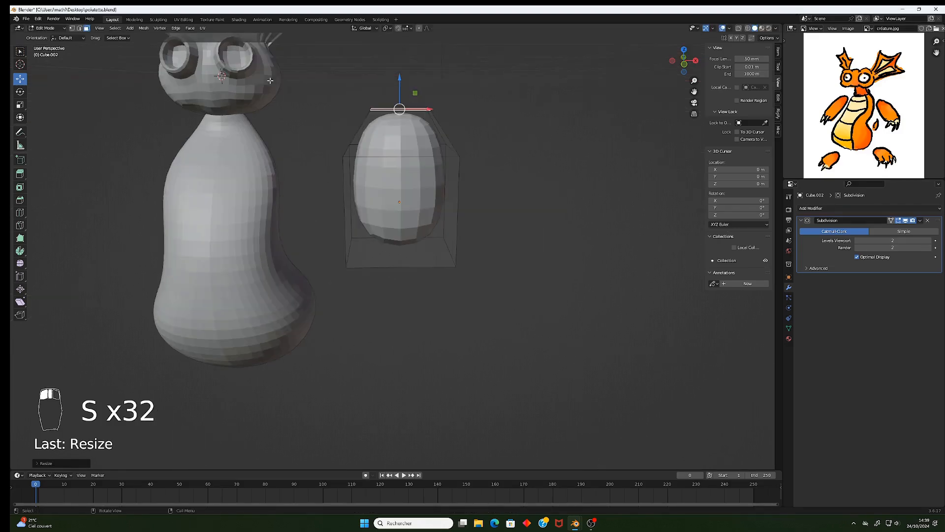
Return to Object Mode and apply the Subdivision modifier with its viewport level at 2.
left_click(48, 29)
left_click(50, 36)
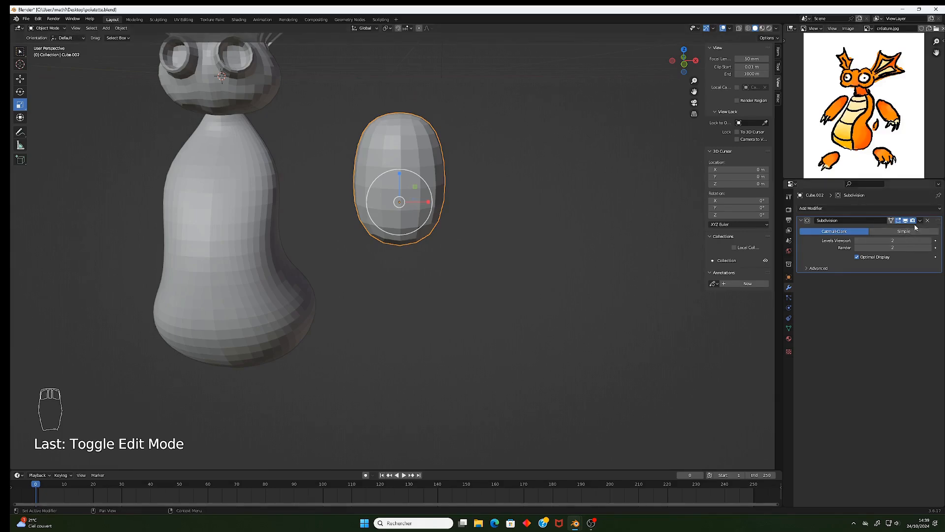
left_click(857, 241)
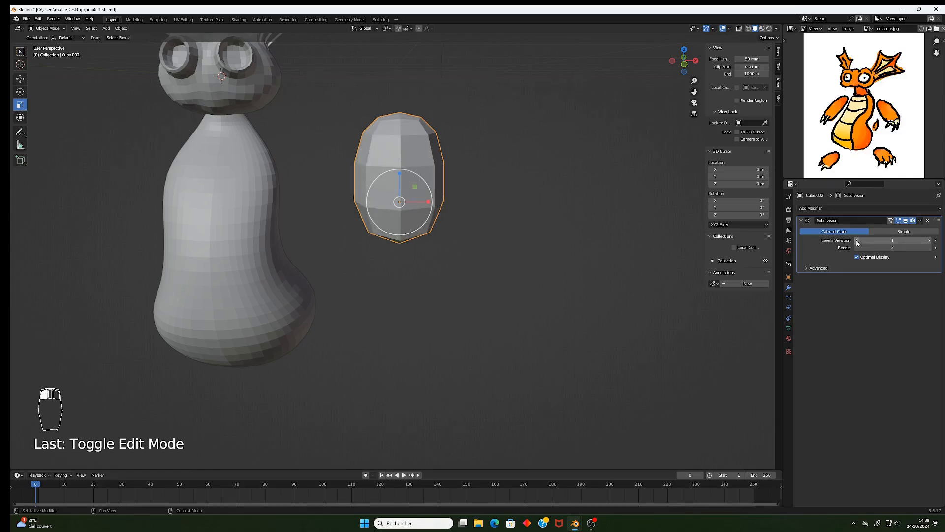
left_click(930, 240)
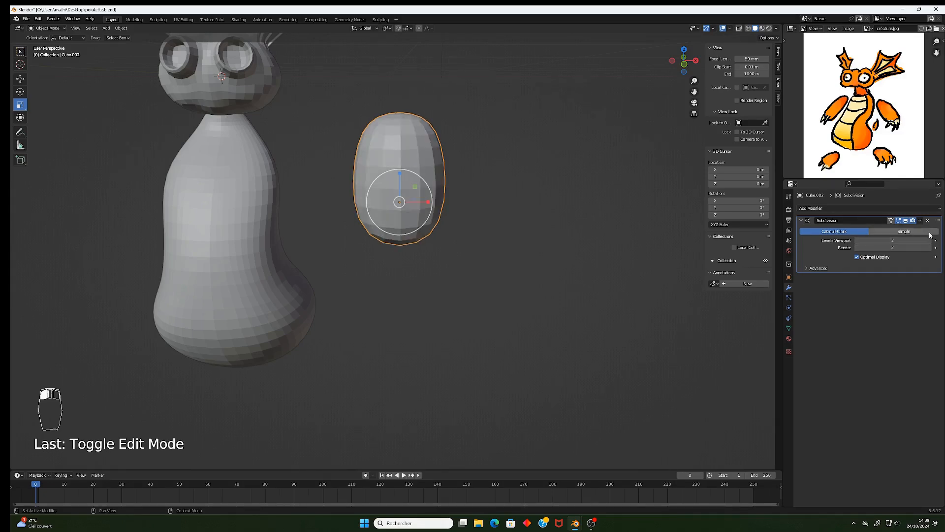
left_click(920, 221)
left_click(817, 231)
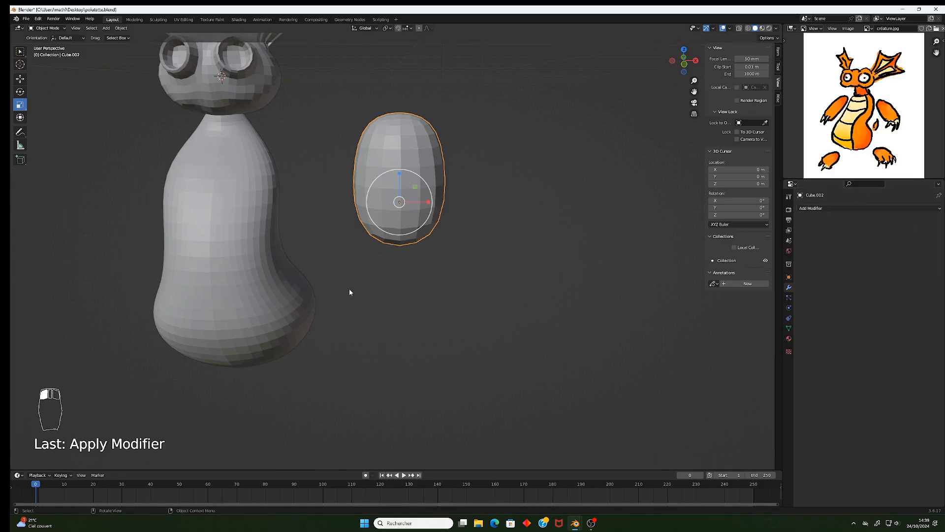
Enter Edit Mode and scale up one face at the rounded shape's lower end to about 1.5.
left_click(47, 28)
left_click(49, 40)
scroll(448, 232, "up", 5)
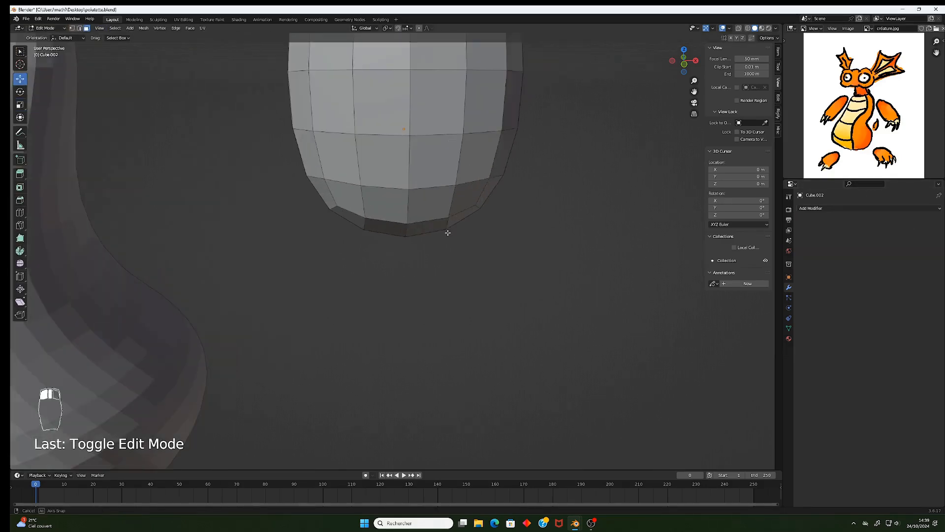
middle_click_drag(448, 233, 461, 214)
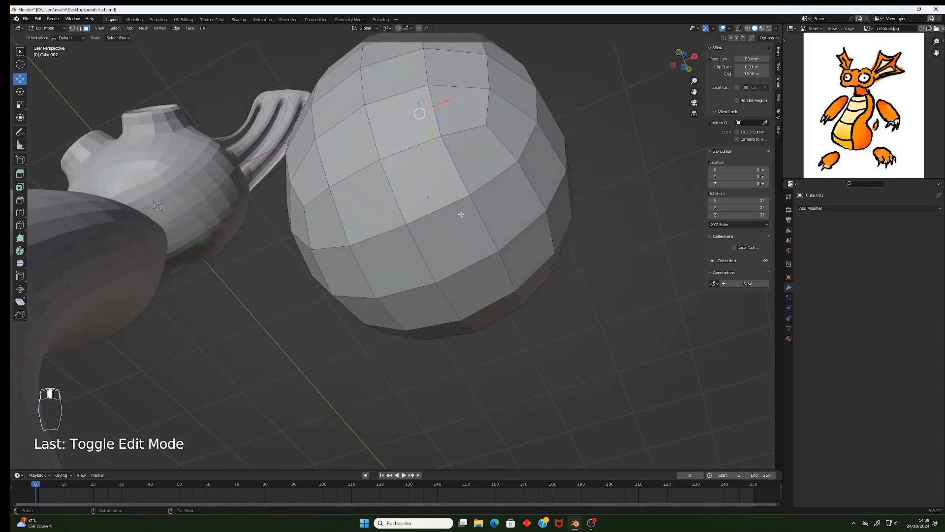
left_click(507, 205)
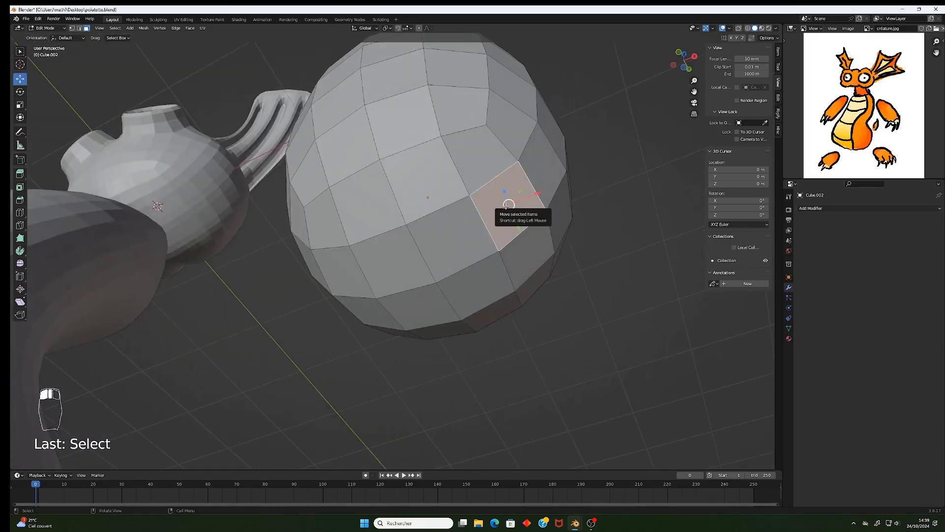
key("s")
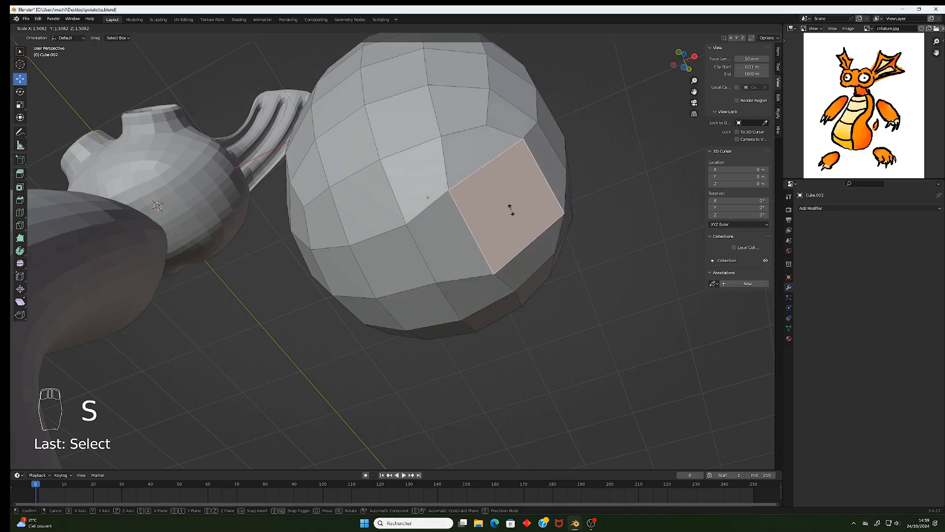
left_click(511, 211)
Scale up two more separate faces around the shape's lower end, one on the underside and one on the side facing the body.
left_click(399, 257)
key("s")
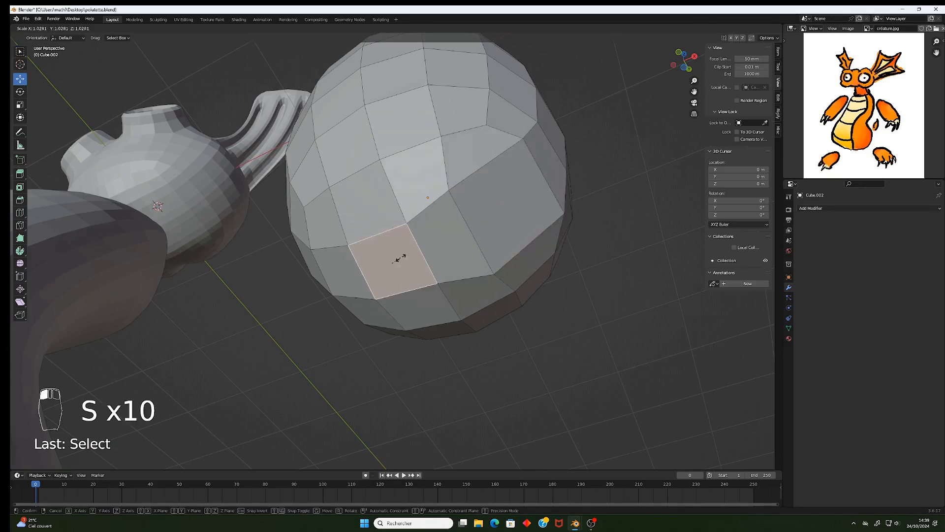
left_click(408, 264)
middle_click_drag(409, 264, 446, 291)
scroll(424, 289, "down", 5)
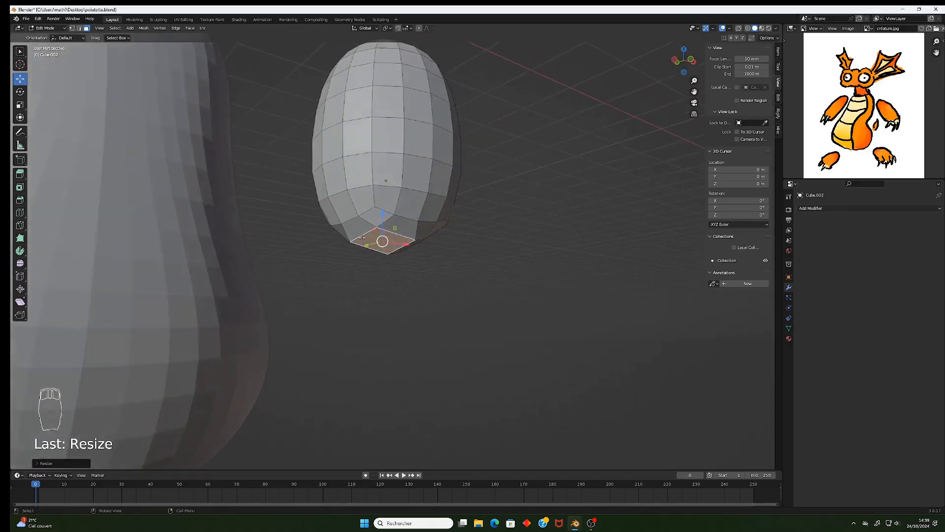
left_click(340, 186)
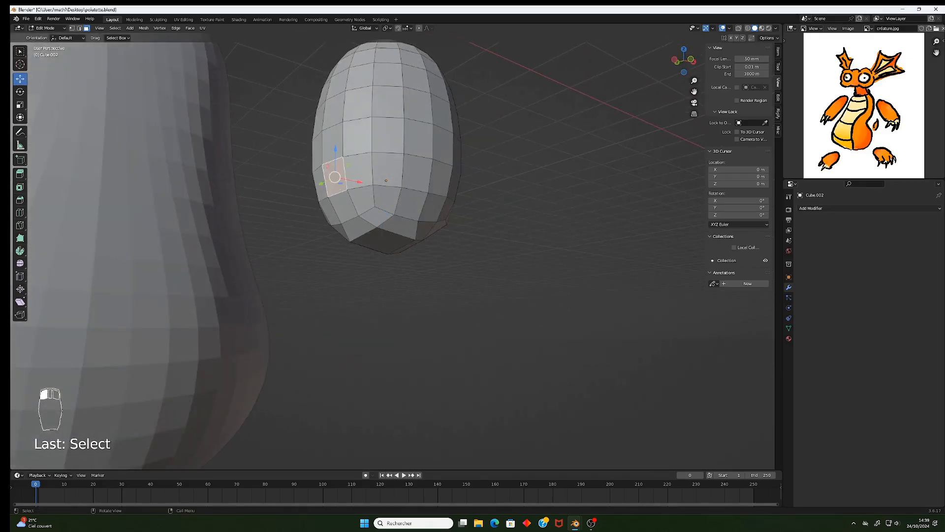
key("s")
left_click(346, 189)
middle_click_drag(425, 218, 402, 224)
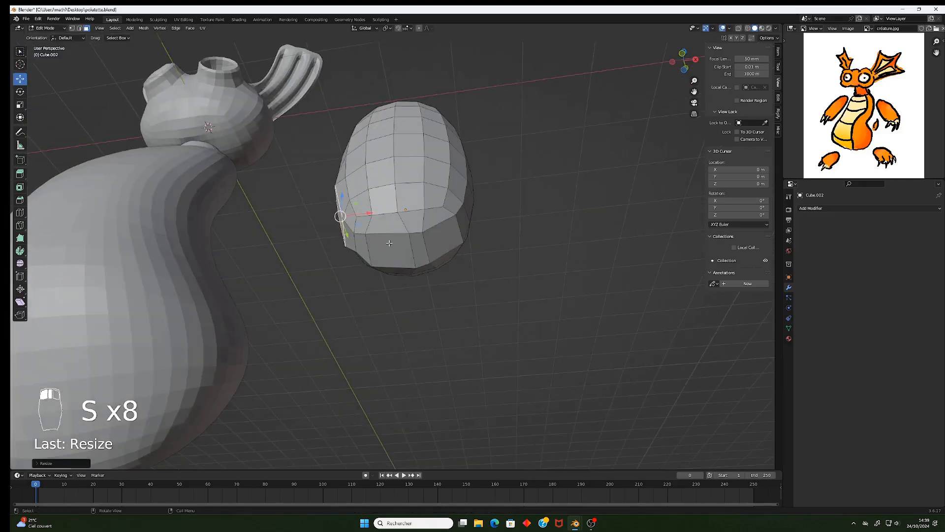
Extrude the enlarged front face at the limb's lower end slightly outward to form a claw base.
left_click(388, 248)
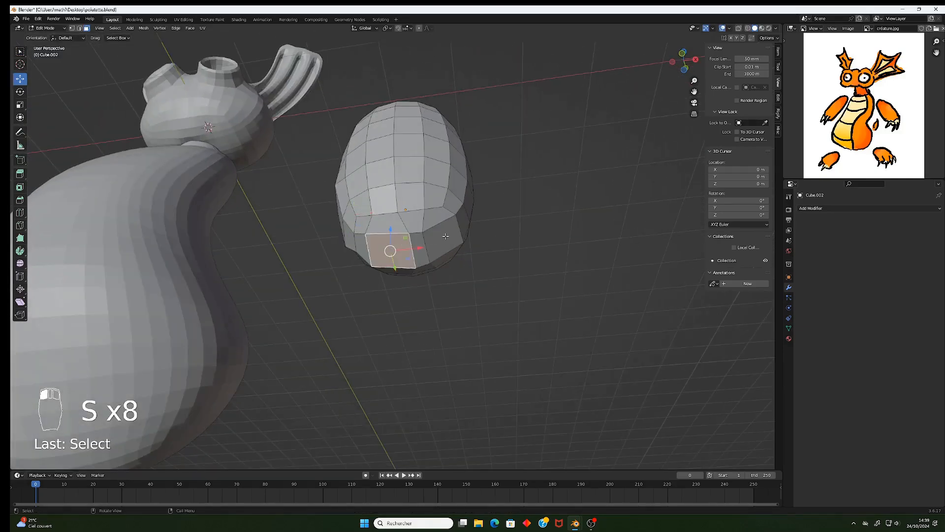
key("e")
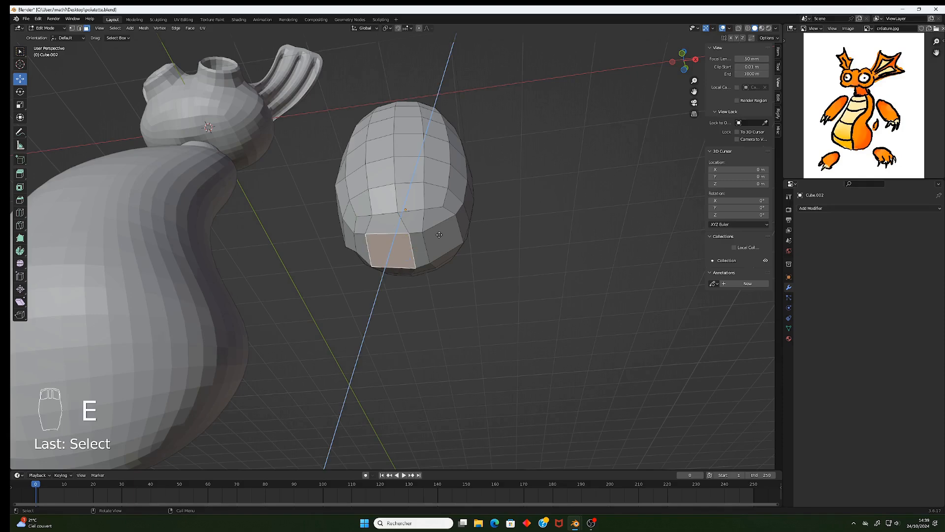
left_click(439, 237)
key("e")
right_click(439, 241)
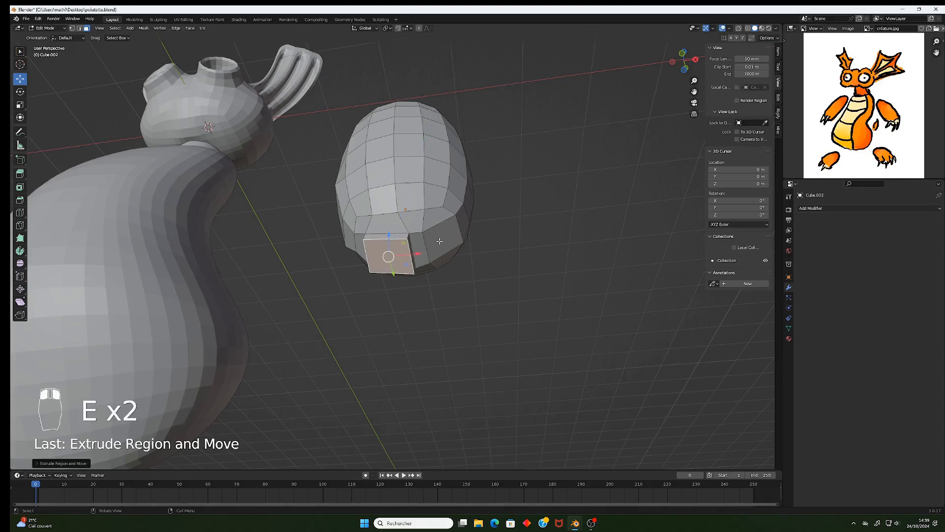
key("s")
left_click(422, 240)
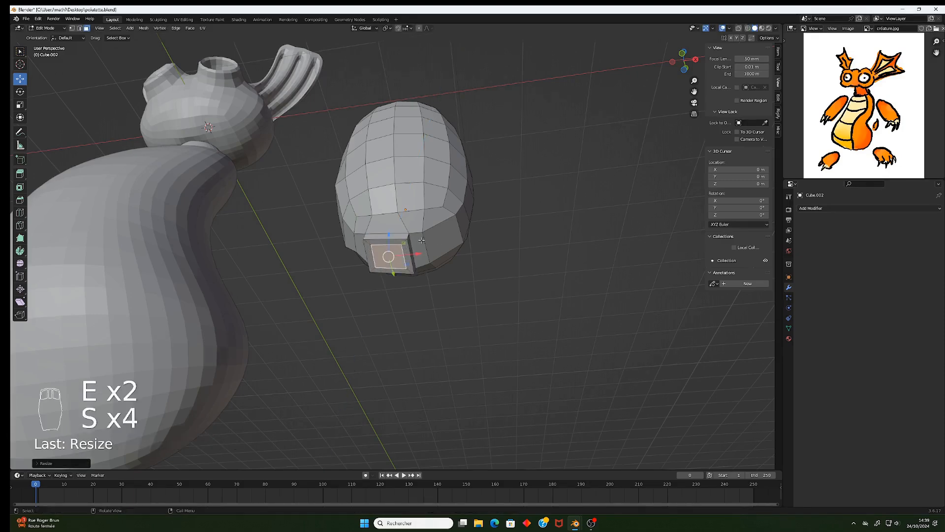
key("e")
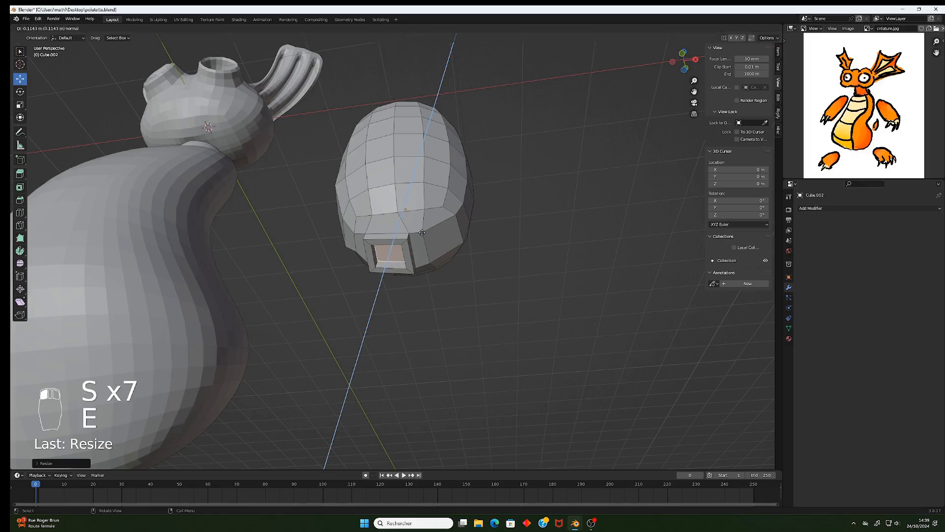
left_click(422, 233)
key("e")
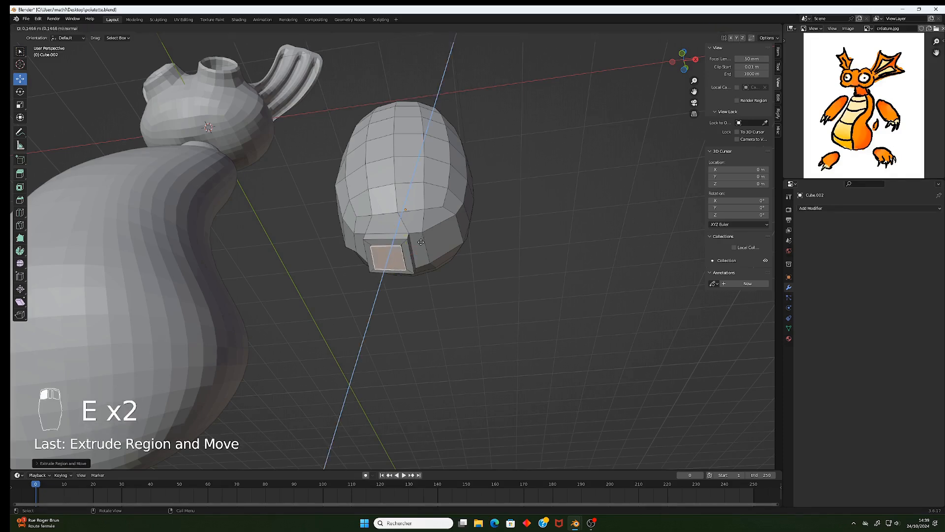
left_click(410, 266)
key("s")
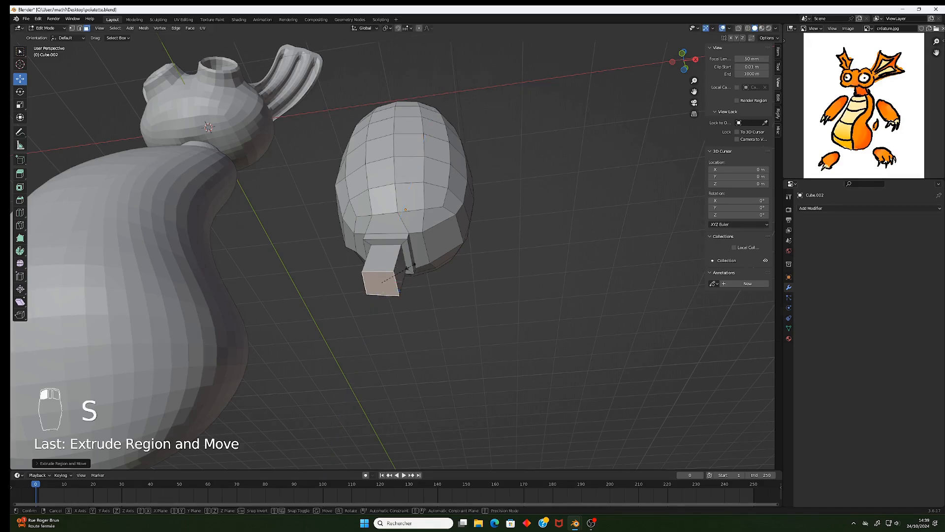
key("s")
key("s")
key("s")
right_click(381, 269)
key("ctrl+z")
key("ctrl+z")
key("ctrl+z")
key("ctrl+z")
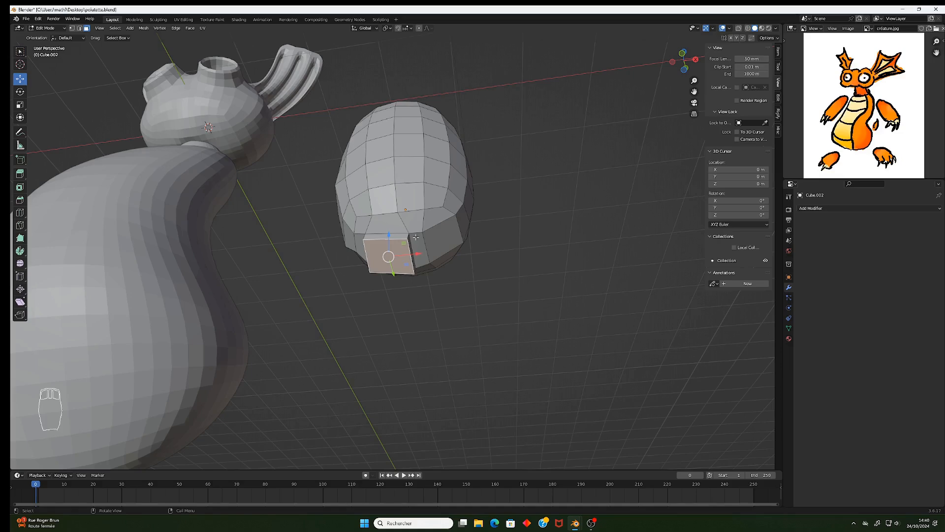
Inset the claw base's end face by extruding it in place and scaling it down, and extrude it slightly inward as a recess.
key("e")
right_click(413, 238)
key("s")
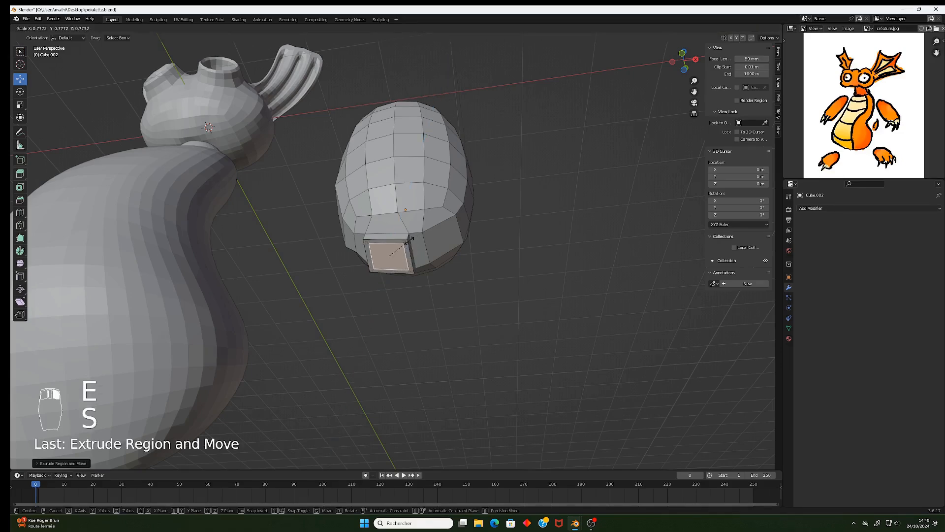
left_click(409, 240)
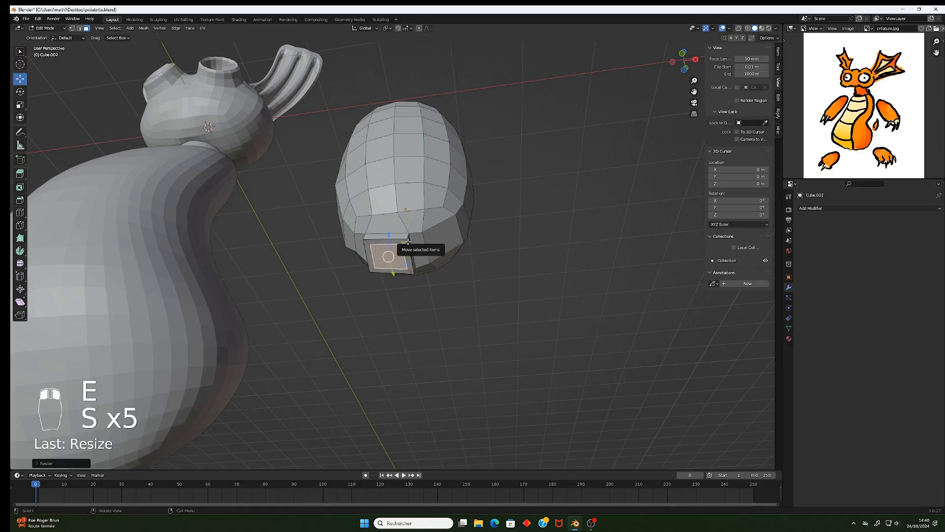
key("e")
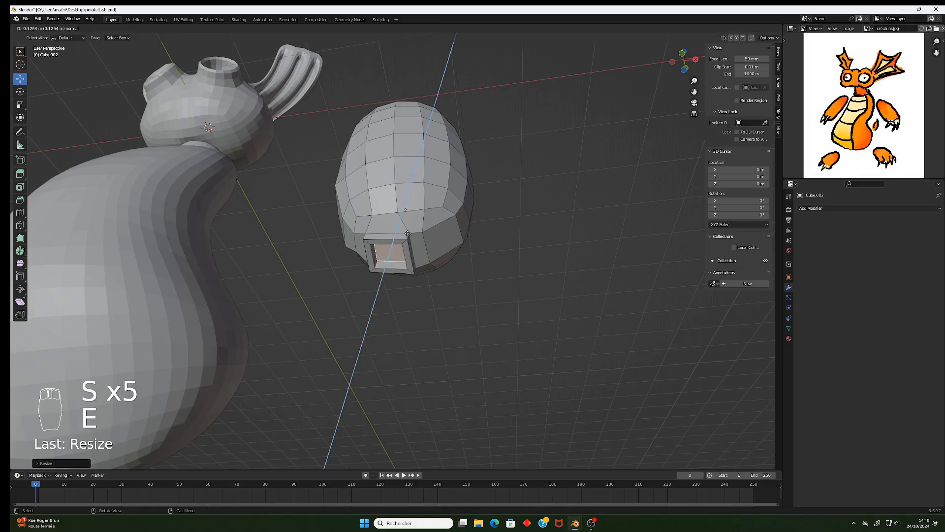
left_click(408, 237)
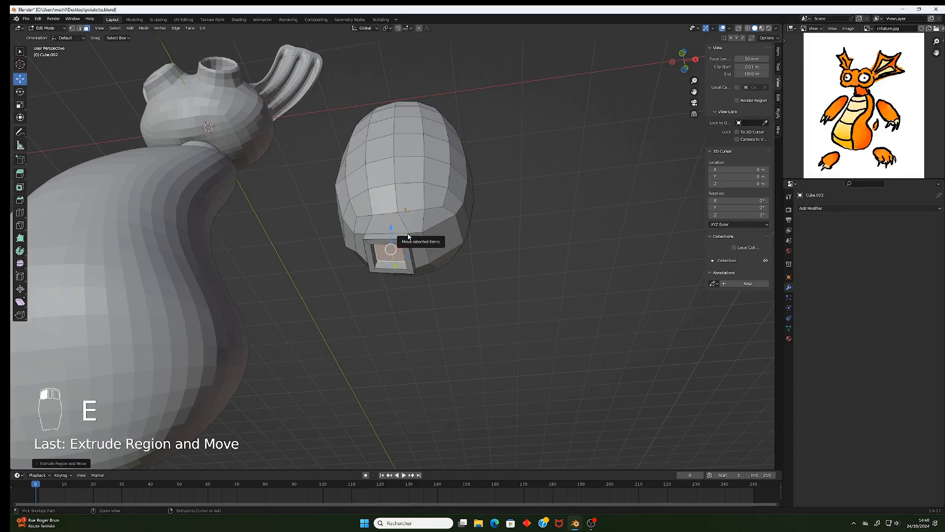
Mark the edges of the recessed face as a seam.
key("ctrl+e")
left_click(381, 365)
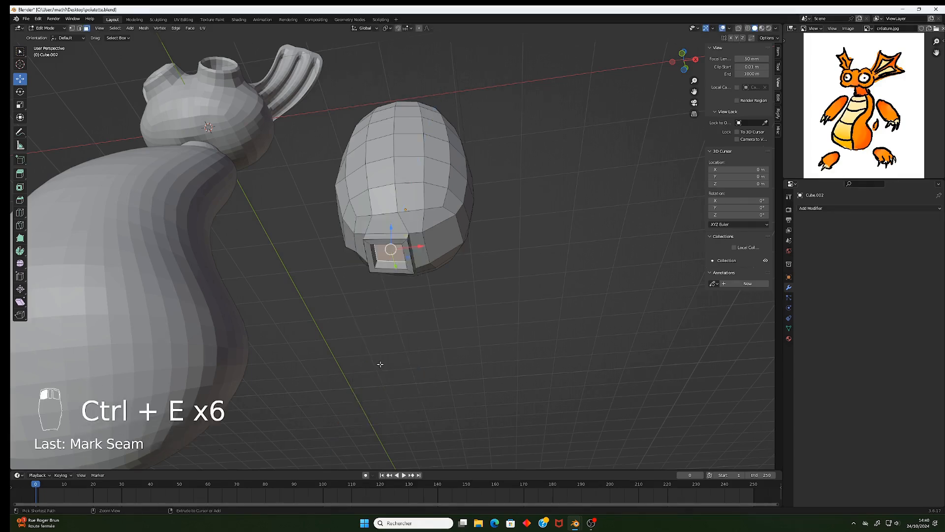
key("ctrl+e")
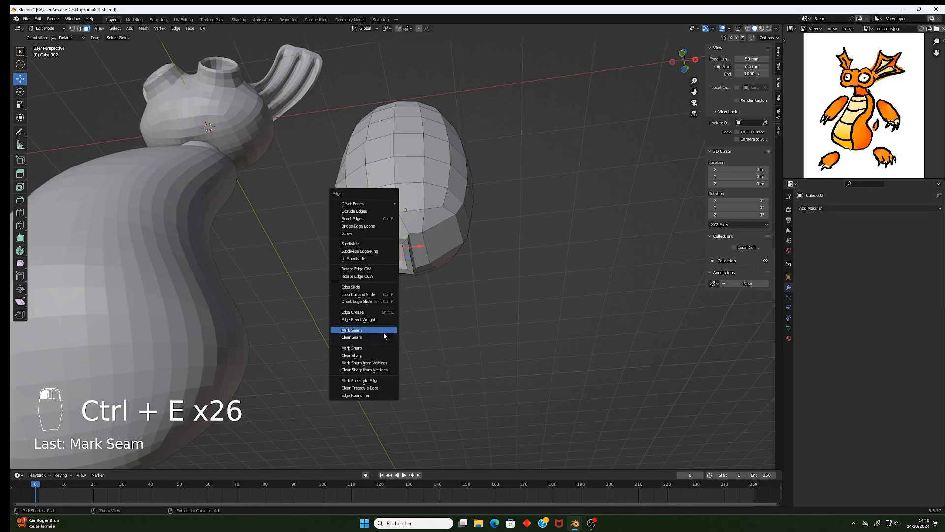
left_click(386, 330)
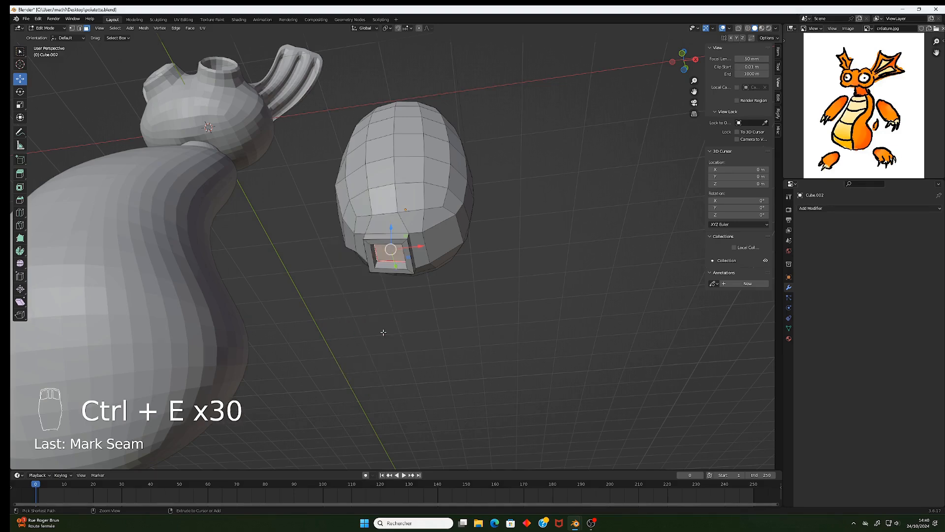
Extrude the recessed face downward out of the claw base, lower it a little more, and mark the end face's edges as a seam.
key("e")
left_click(414, 293)
middle_click_drag(414, 294, 414, 321)
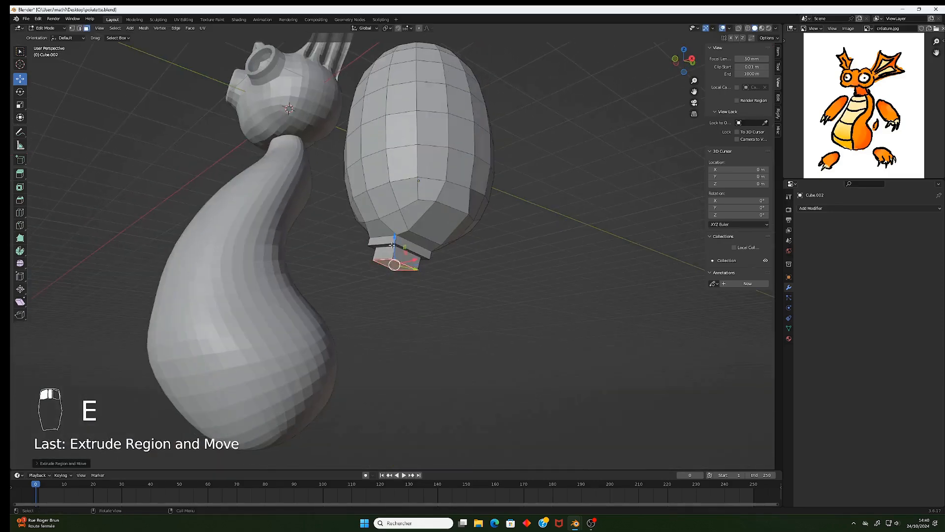
left_click_drag(392, 245, 392, 252)
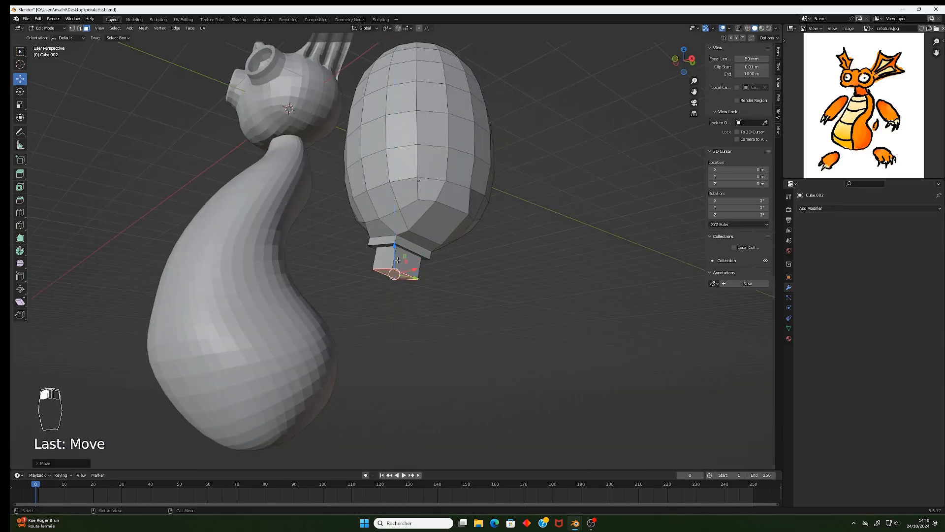
key("ctrl+e")
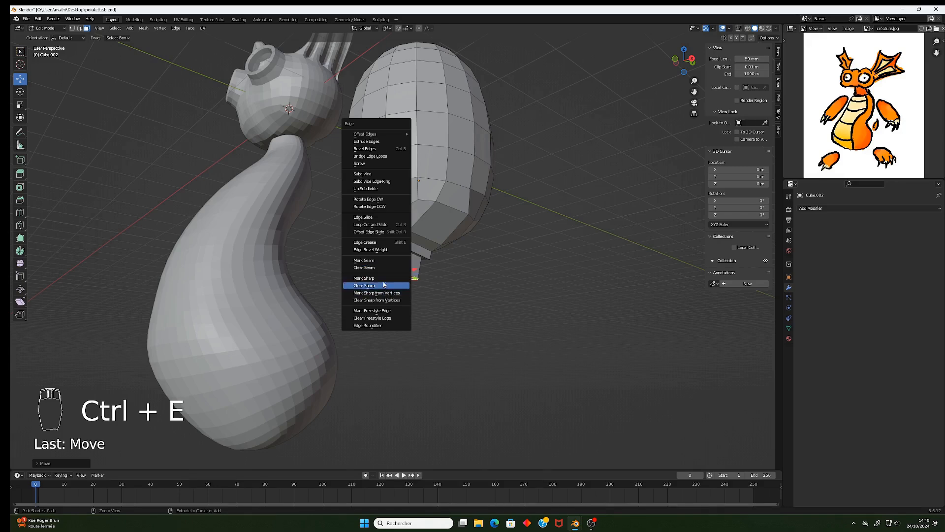
left_click(378, 261)
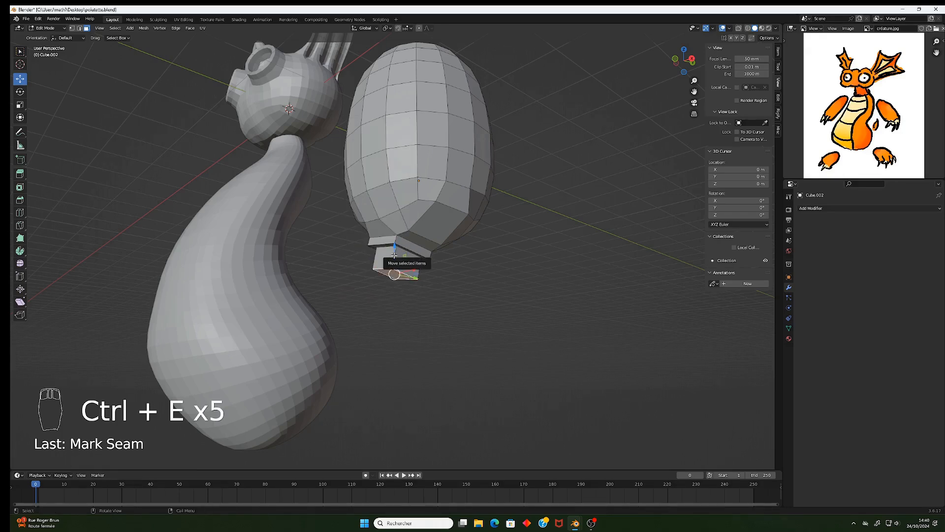
Scale down the claw's end face and extrude another segment downward from it.
key("s")
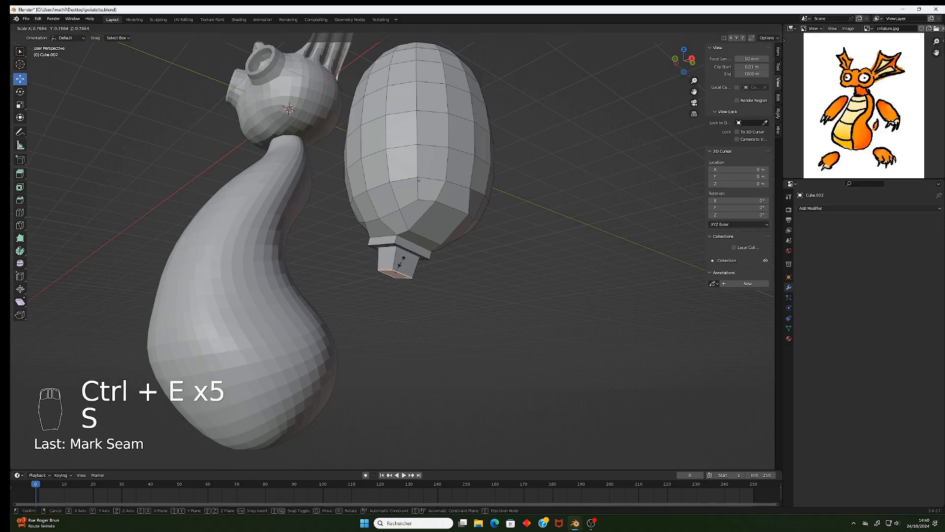
left_click(399, 270)
middle_click_drag(399, 269, 418, 276)
left_click_drag(431, 270, 396, 258)
key("e")
right_click(407, 261)
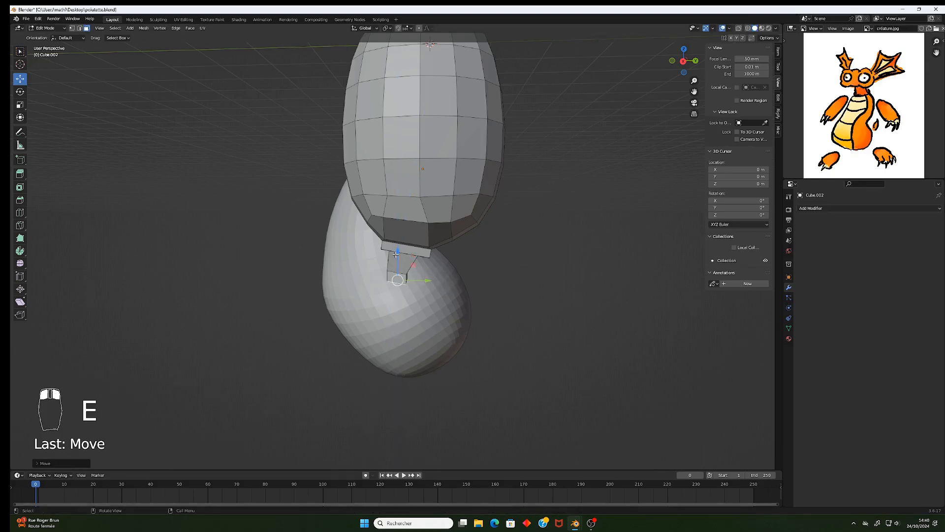
Tilt the claw's end face and extrude it downward into a final segment scaled down to a narrow tip.
left_click(21, 92)
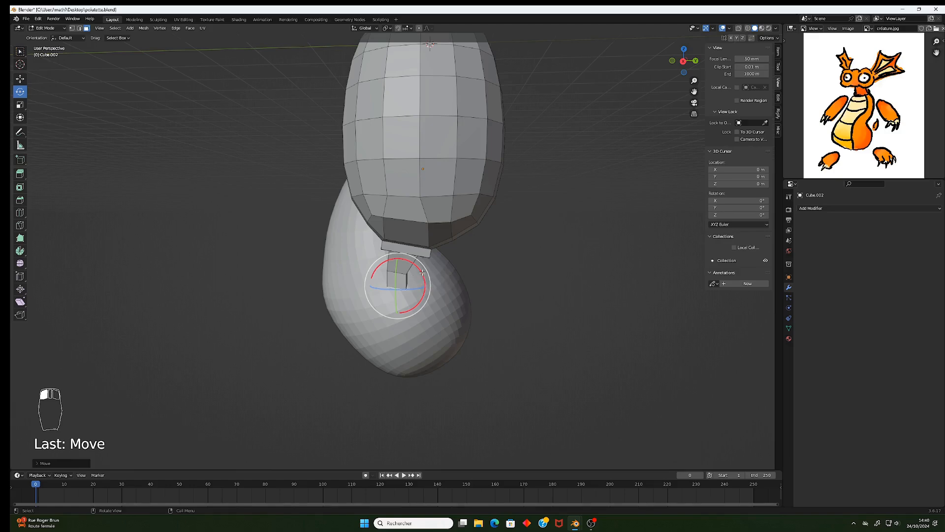
left_click_drag(422, 272, 417, 257)
key("e")
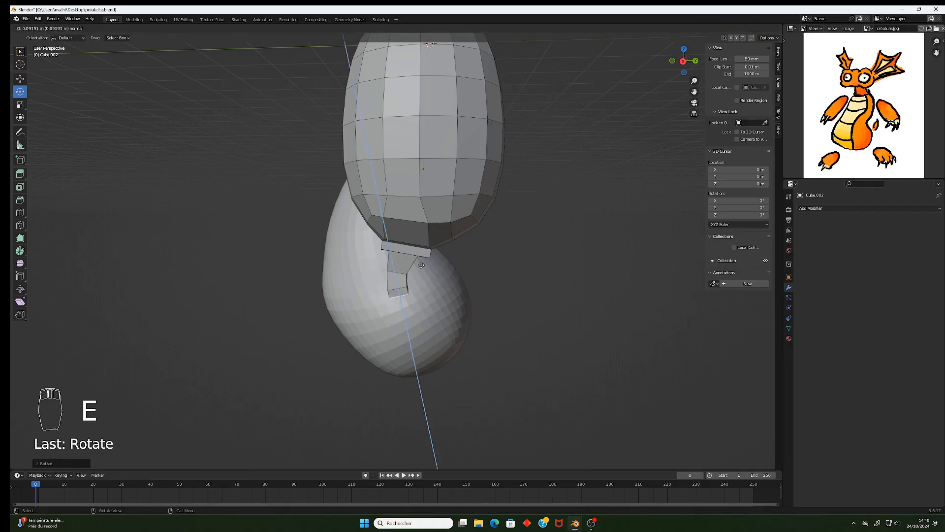
left_click(427, 276)
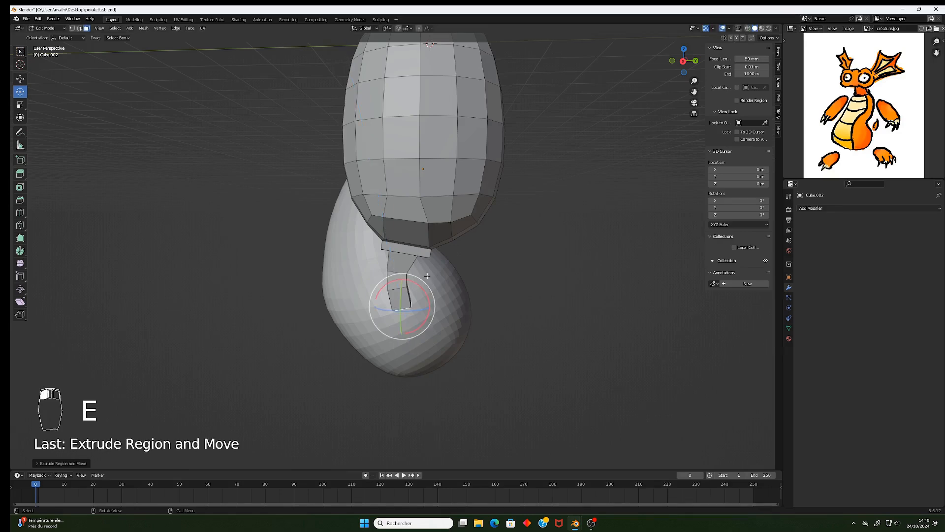
key("s")
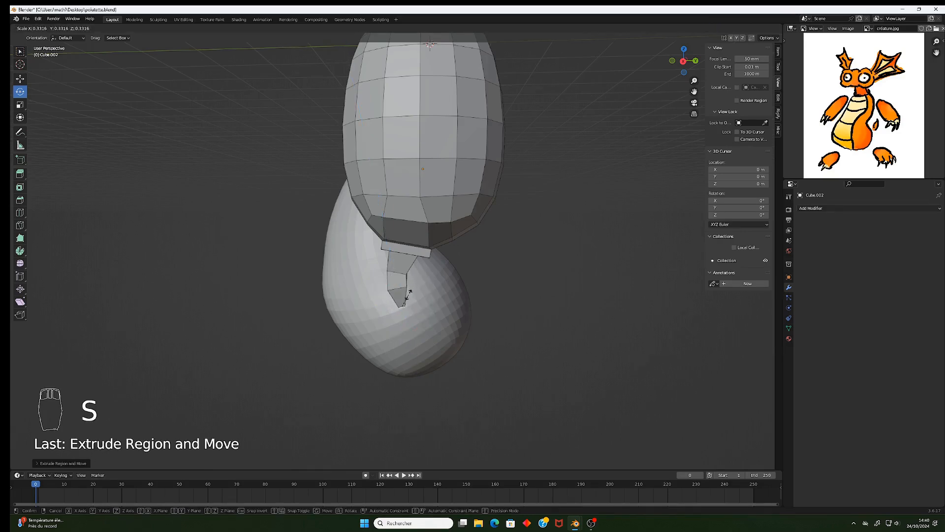
left_click(408, 294)
key("s")
left_click(408, 295)
Extrude the enlarged underside face beside the finished claw slightly outward as the second claw's base.
middle_click_drag(409, 294, 495, 291)
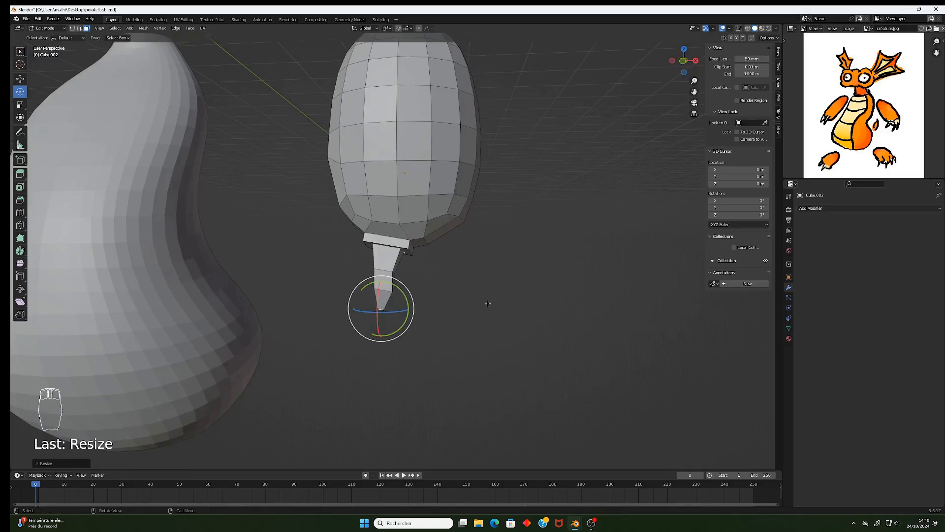
middle_click_drag(502, 317, 447, 299)
middle_click_drag(403, 191, 350, 223, "shift")
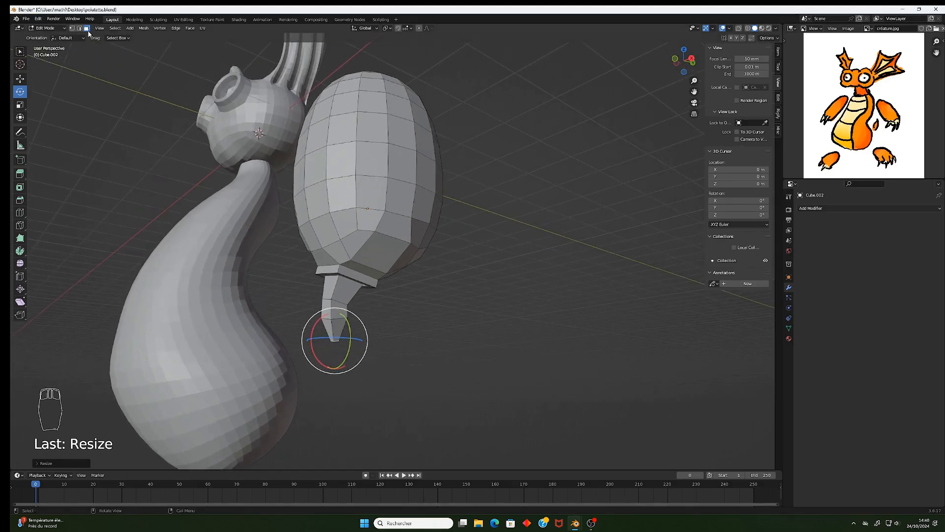
left_click(388, 252)
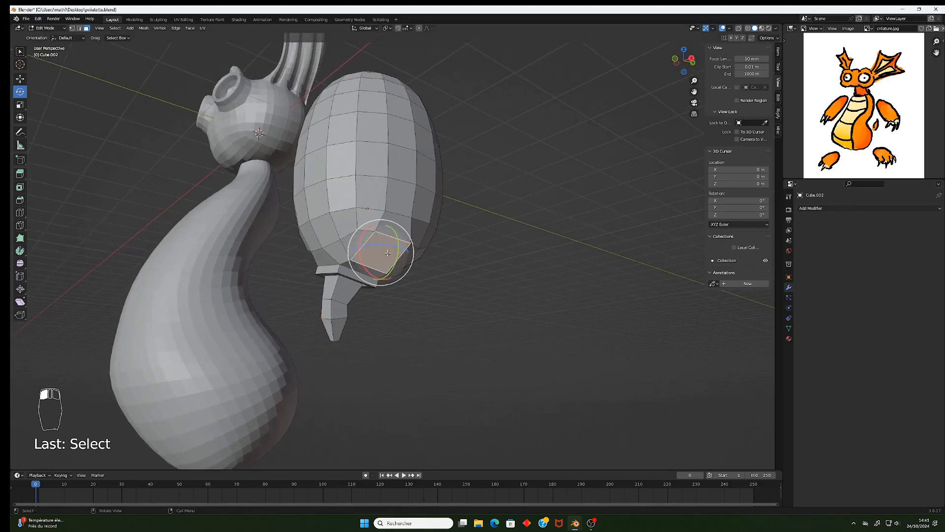
key("e")
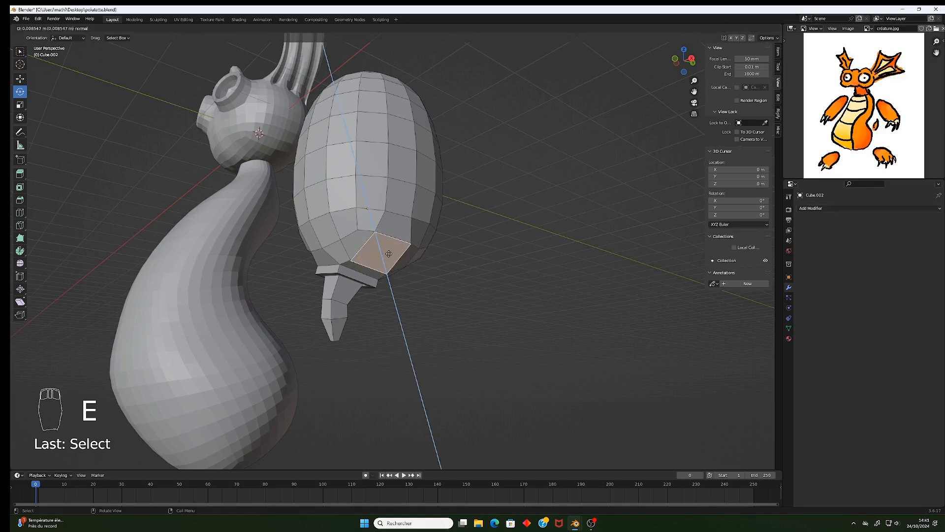
left_click(395, 260)
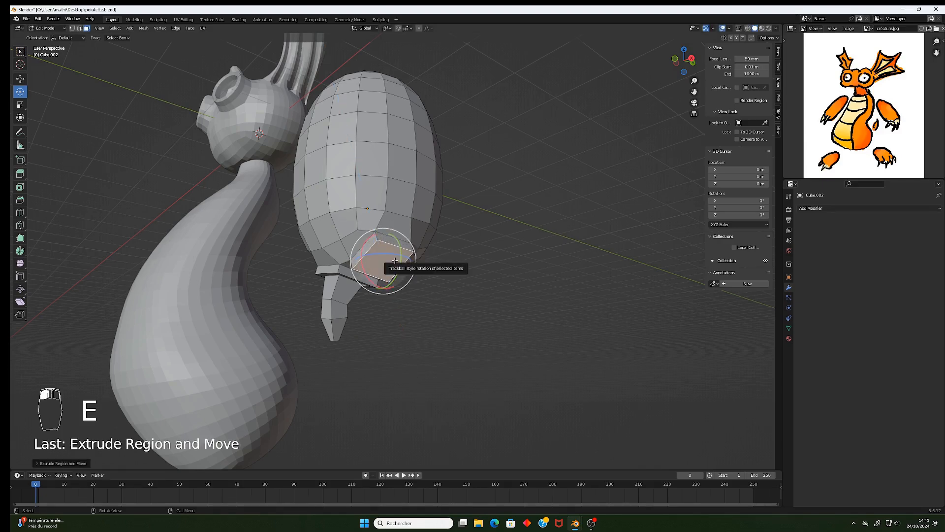
Inset the second claw base's end face by extruding it in place and scaling it down, and extrude it slightly inward.
key("e")
right_click(393, 260)
key("s")
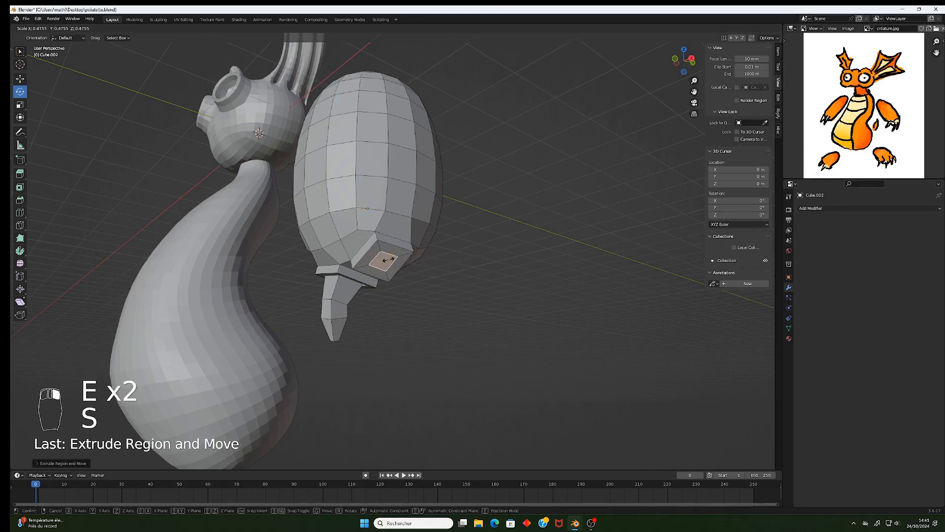
left_click(390, 258)
key("e")
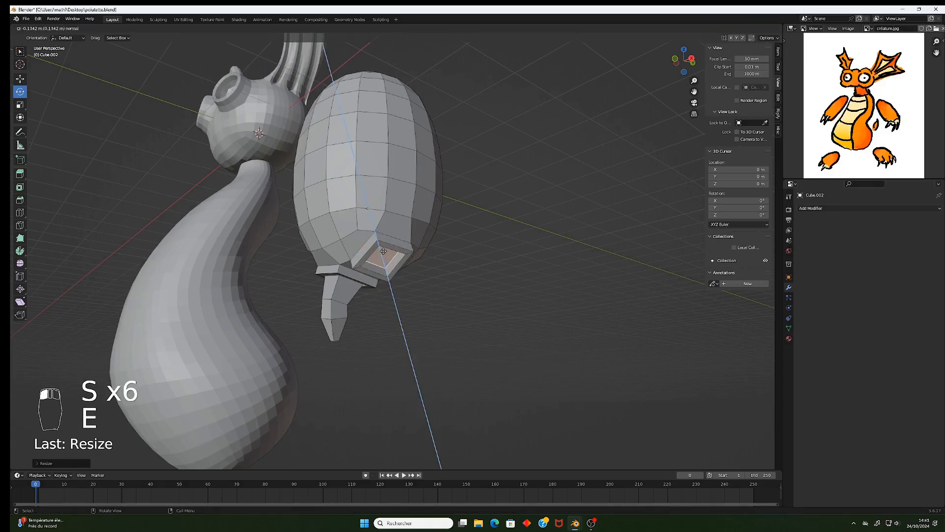
left_click(384, 252)
Bring up the edge operations for the second claw base's recessed face.
key("ctrl+e")
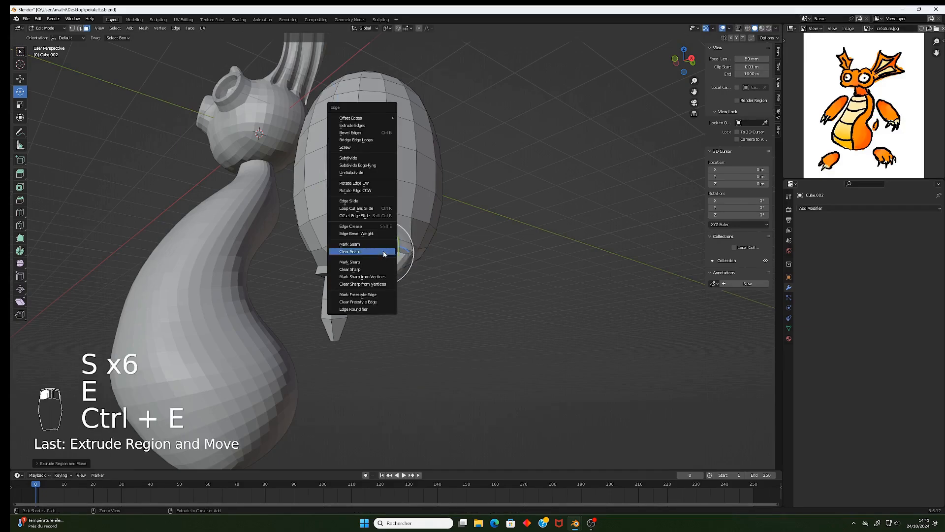